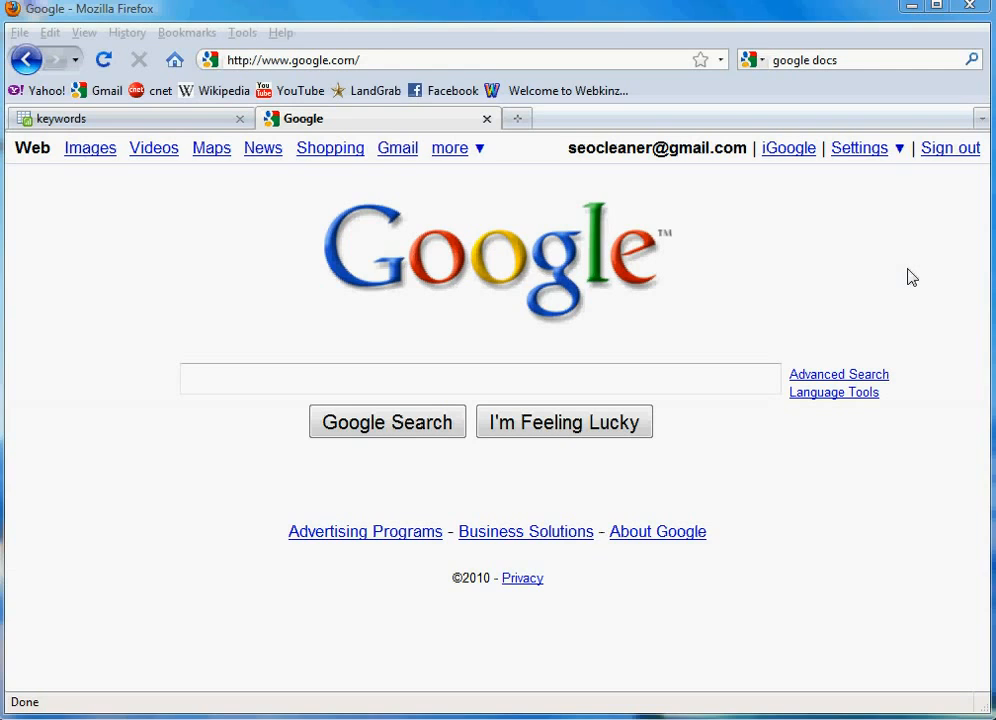
# Search Google for "keyword tool" and open the Google AdWords: Keyword Tool result.
pyautogui.moveTo(375, 60); pyautogui.dragTo(290, 60)
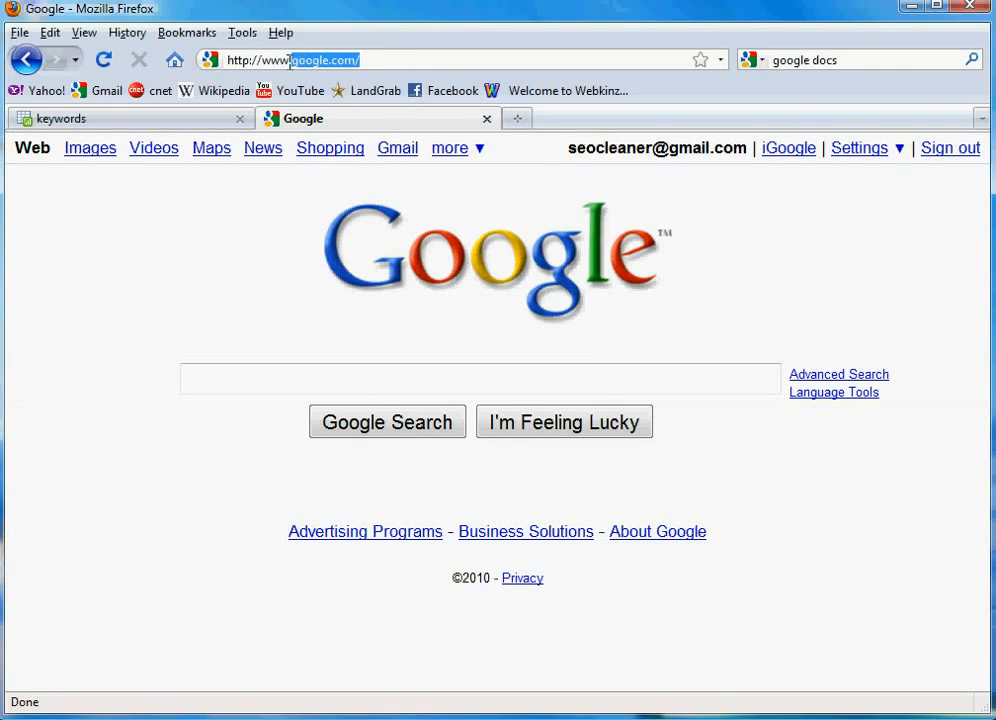
pyautogui.click(400, 58)
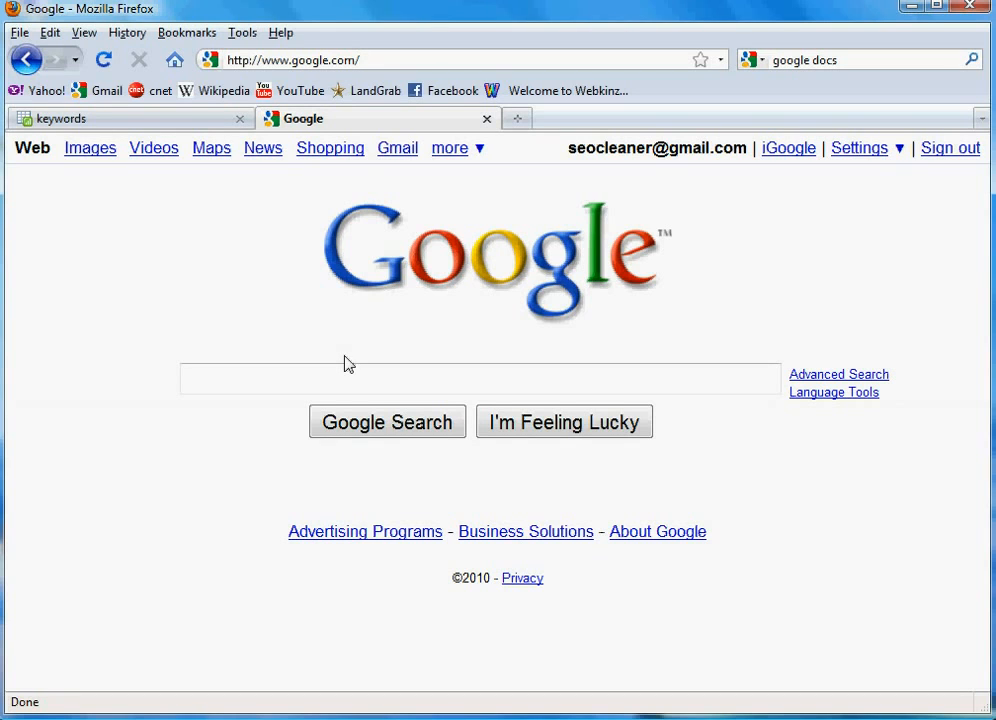
pyautogui.click(662, 393)
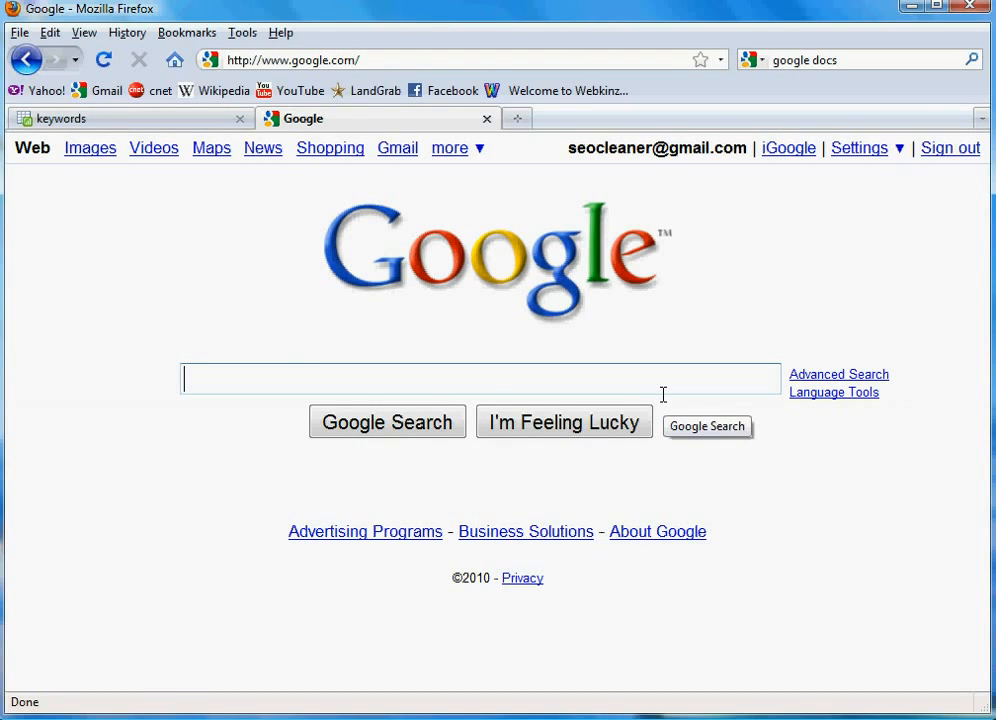
pyautogui.write('keyword tool')
pyautogui.press('Return')
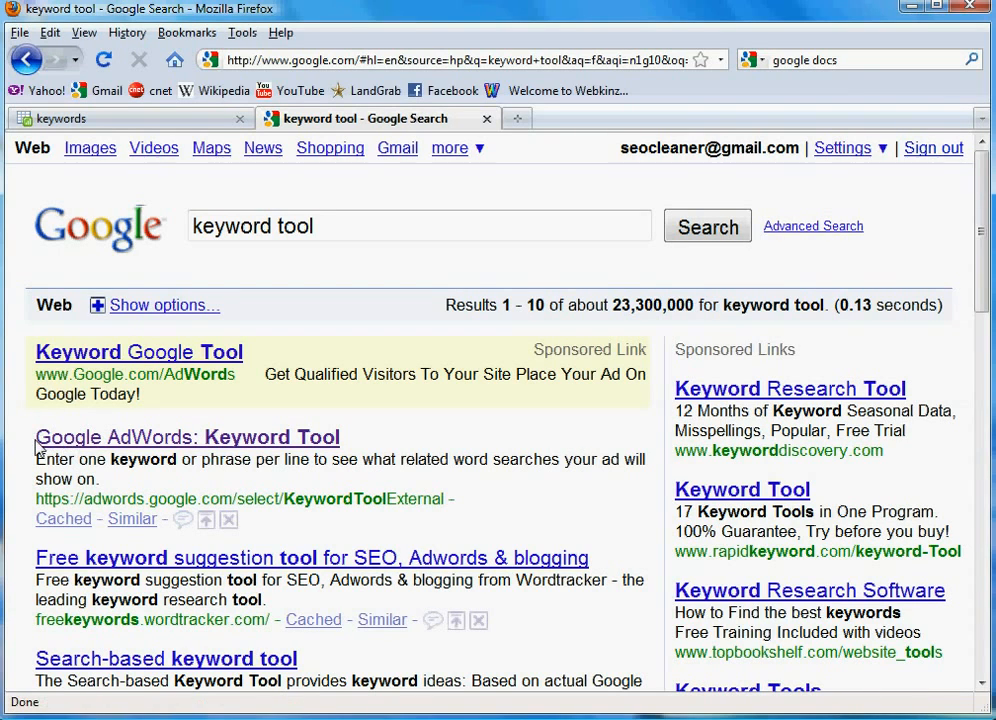
pyautogui.click(237, 448)
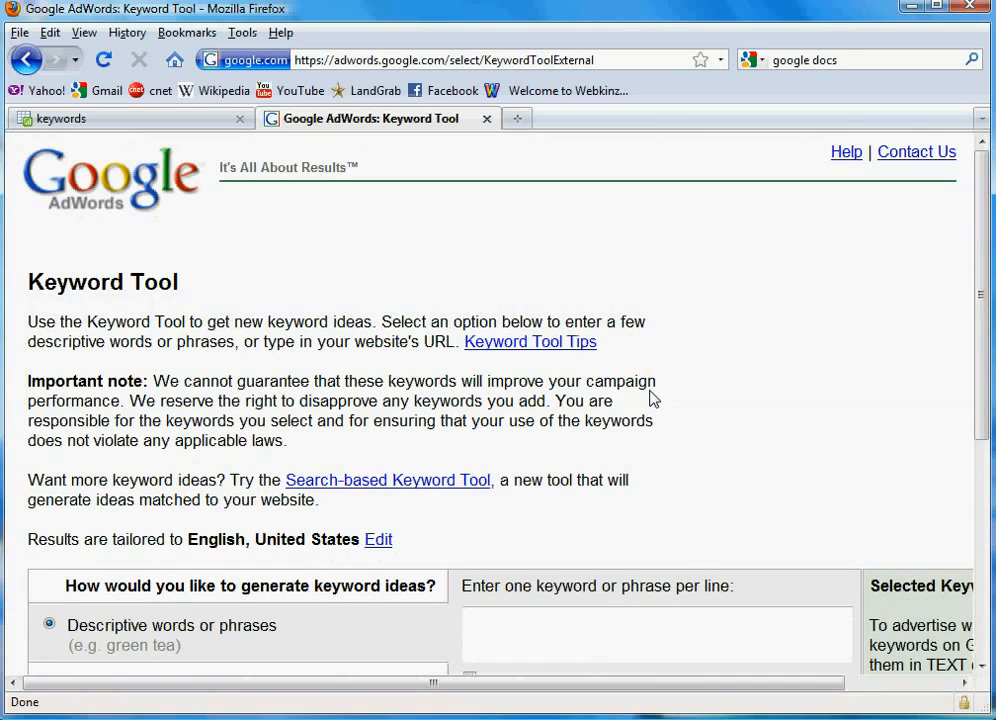
# Generate keyword ideas for the phrase "landscaping equipment" with synonyms included.
pyautogui.scroll(-3, 645, 392)
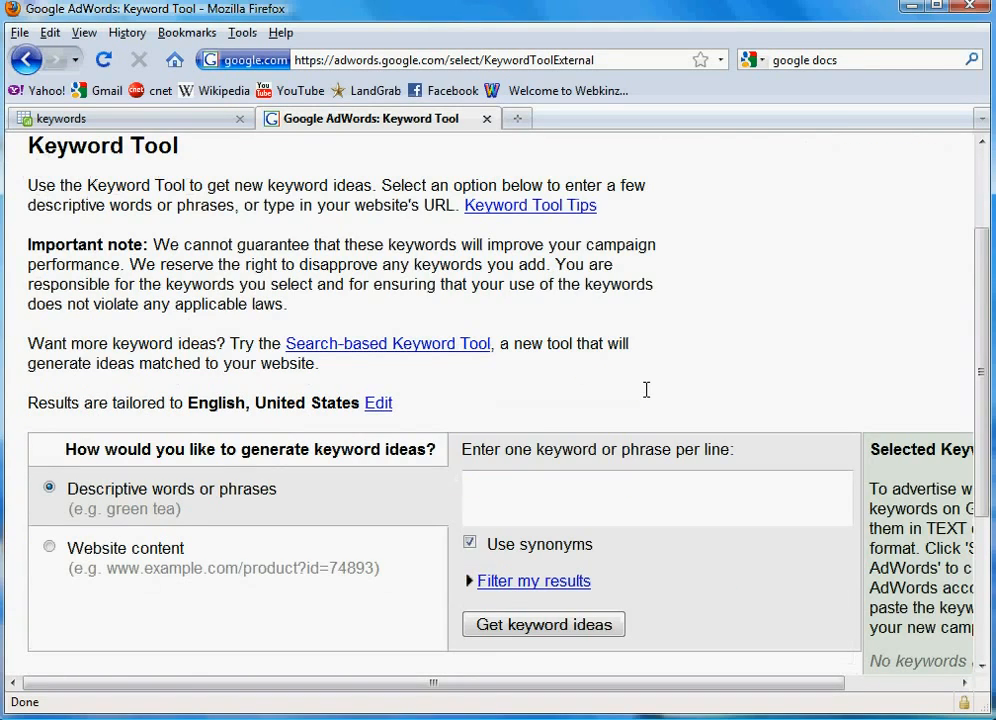
pyautogui.scroll(-3, 840, 366)
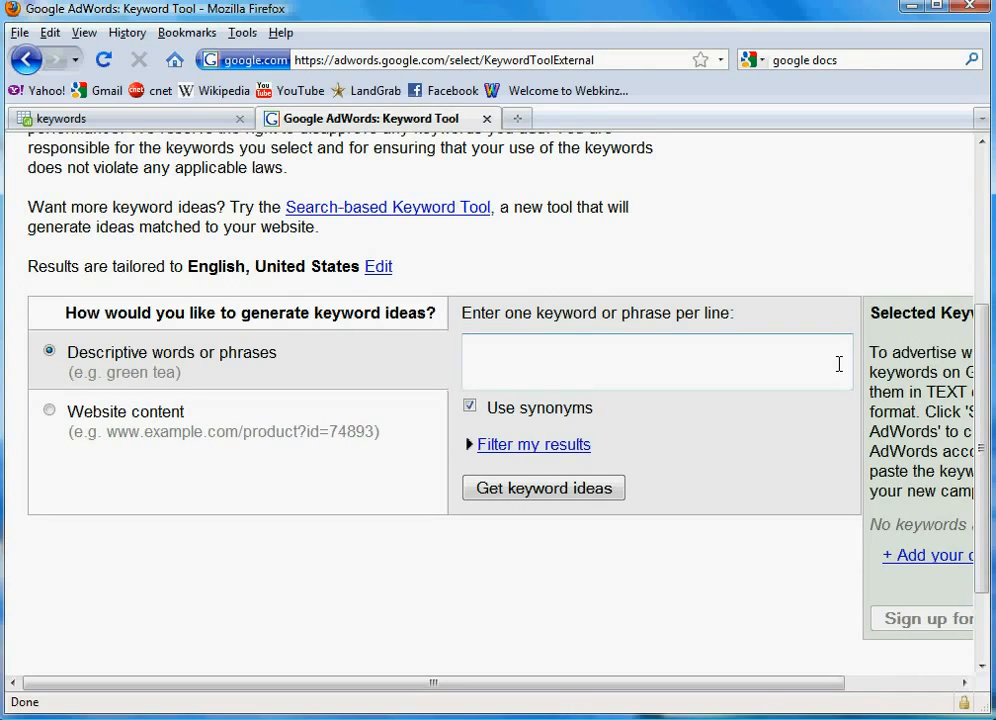
pyautogui.click(585, 347)
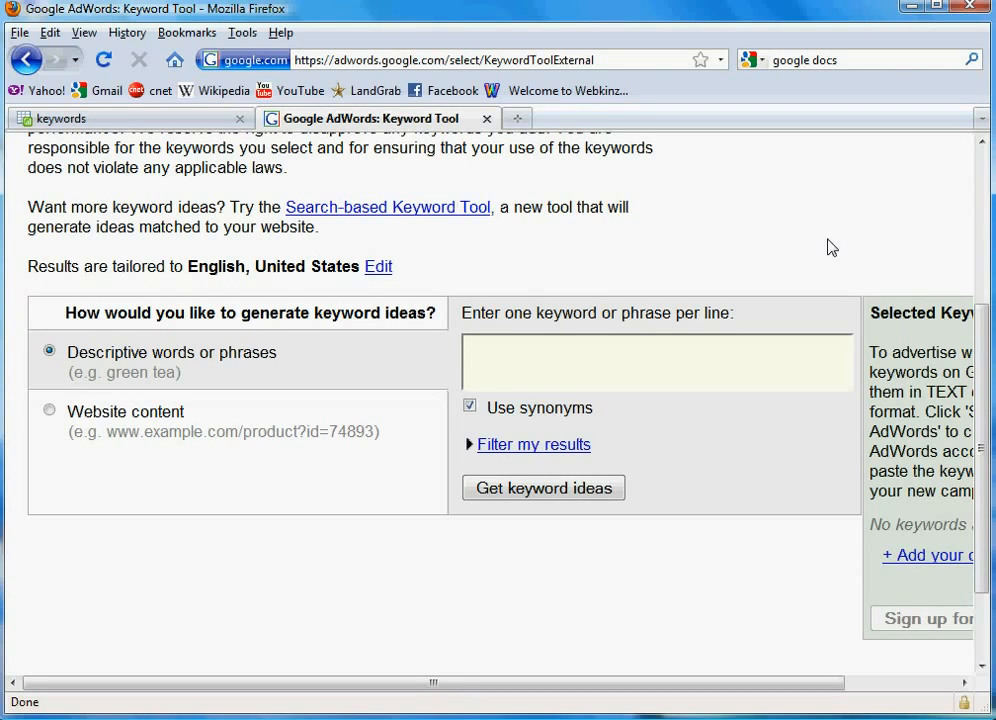
pyautogui.write('landscaping equipment')
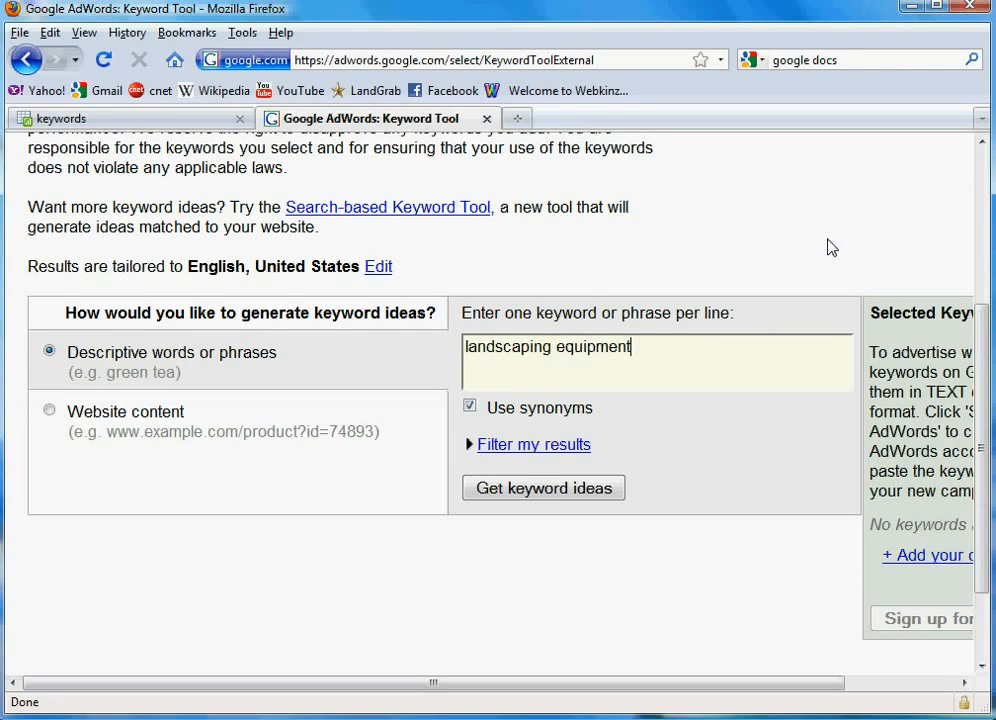
pyautogui.click(524, 495)
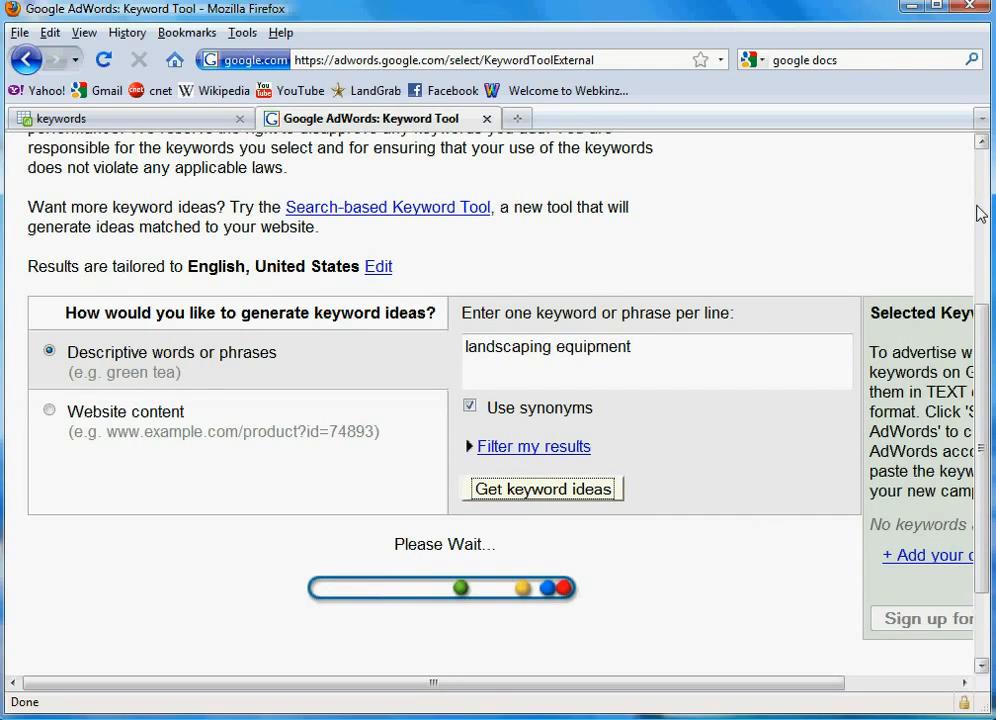
# Sort the related keywords by Global Monthly Search Volume, highest first.
pyautogui.moveTo(981, 187); pyautogui.dragTo(984, 214)
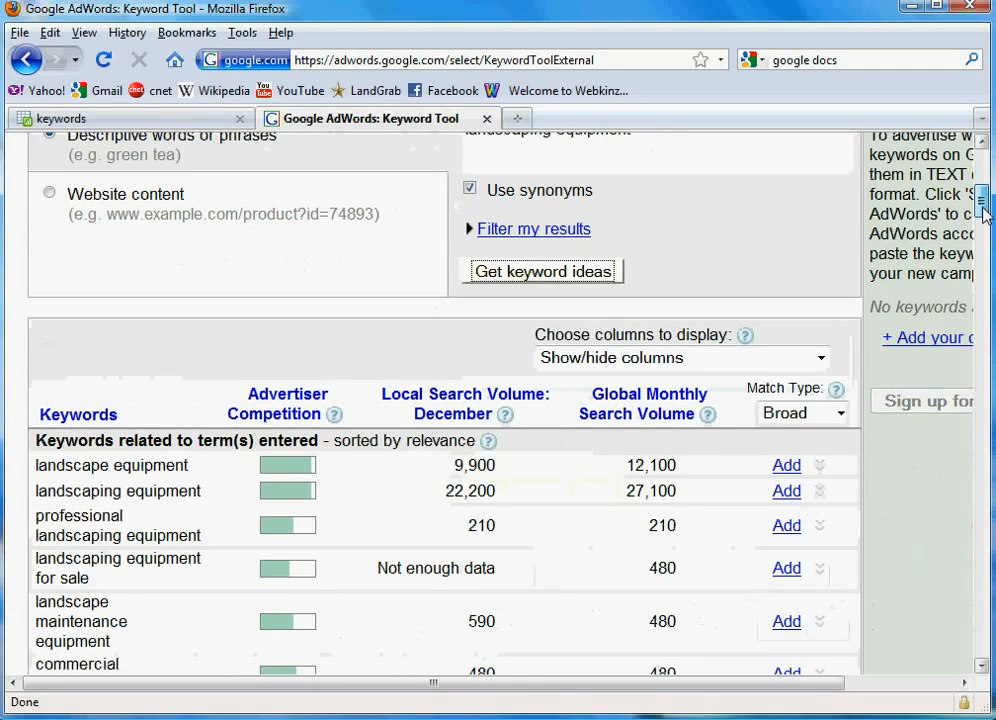
pyautogui.scroll(-3, 984, 214)
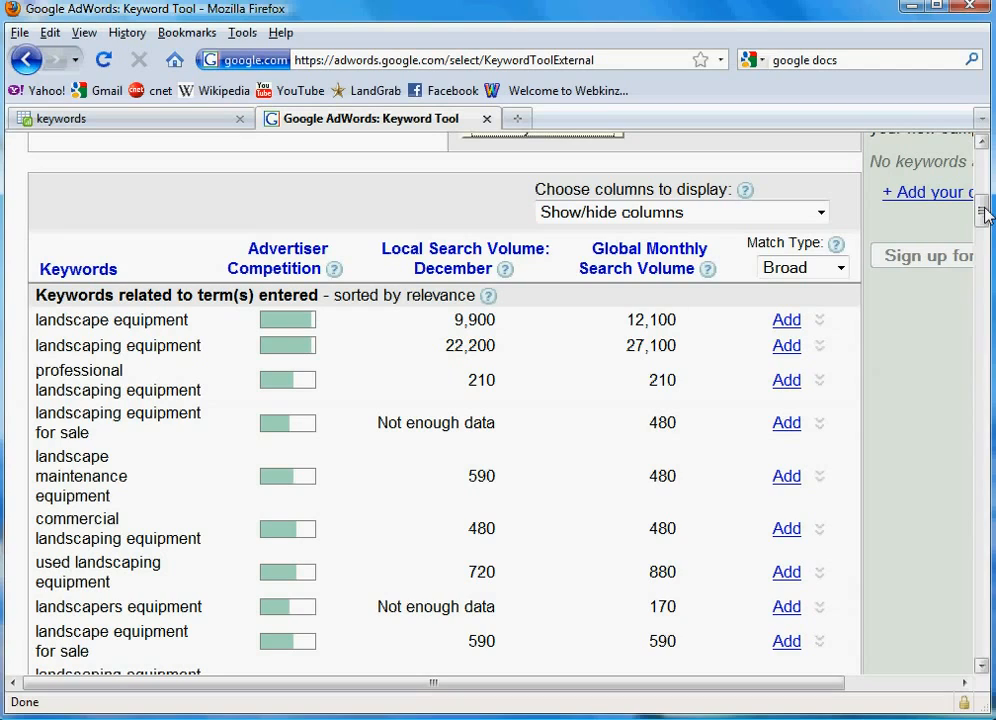
pyautogui.moveTo(22, 231)
pyautogui.mouseDown()
pyautogui.moveTo(142, 545)
pyautogui.moveTo(227, 663)
pyautogui.mouseUp()
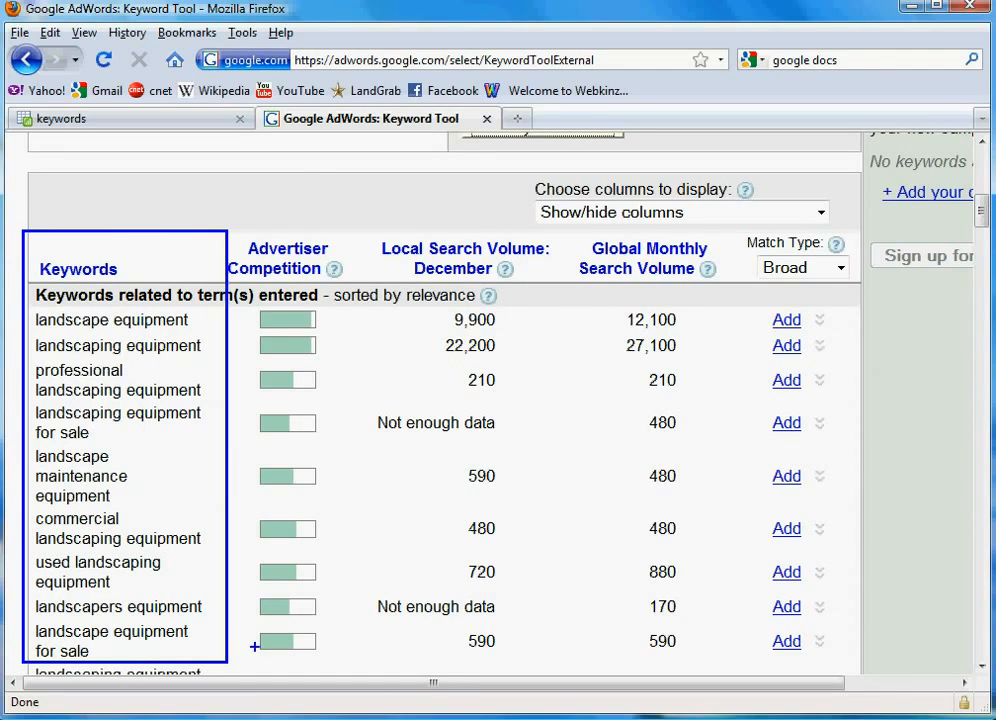
pyautogui.moveTo(557, 228)
pyautogui.mouseDown()
pyautogui.moveTo(685, 429)
pyautogui.moveTo(739, 600)
pyautogui.moveTo(737, 660)
pyautogui.mouseUp()
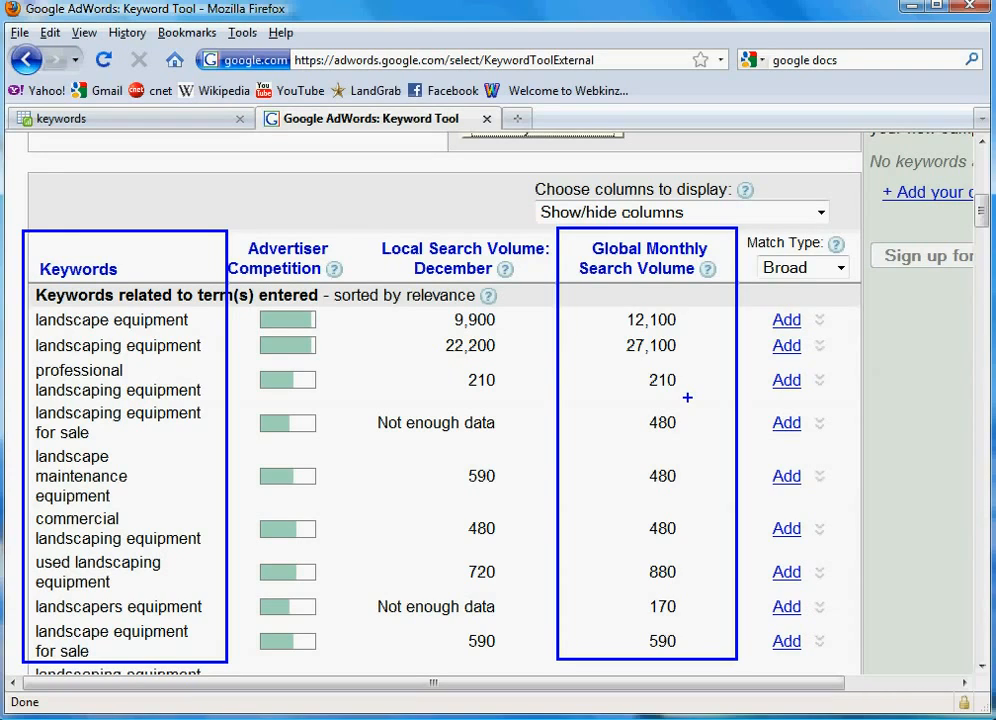
pyautogui.press('Escape')
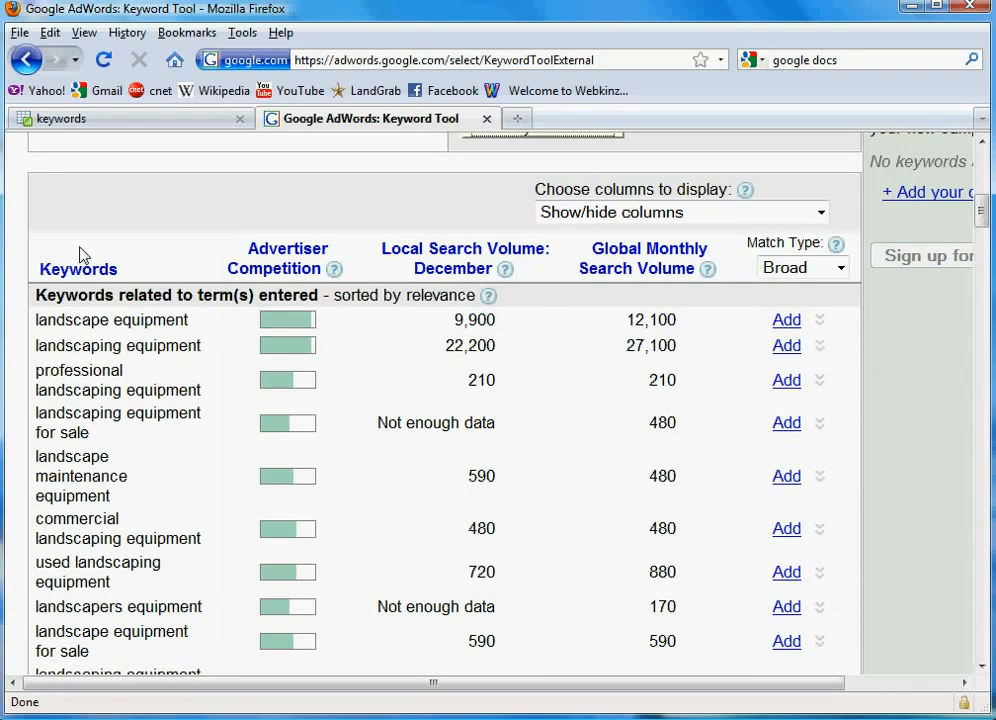
pyautogui.click(660, 268)
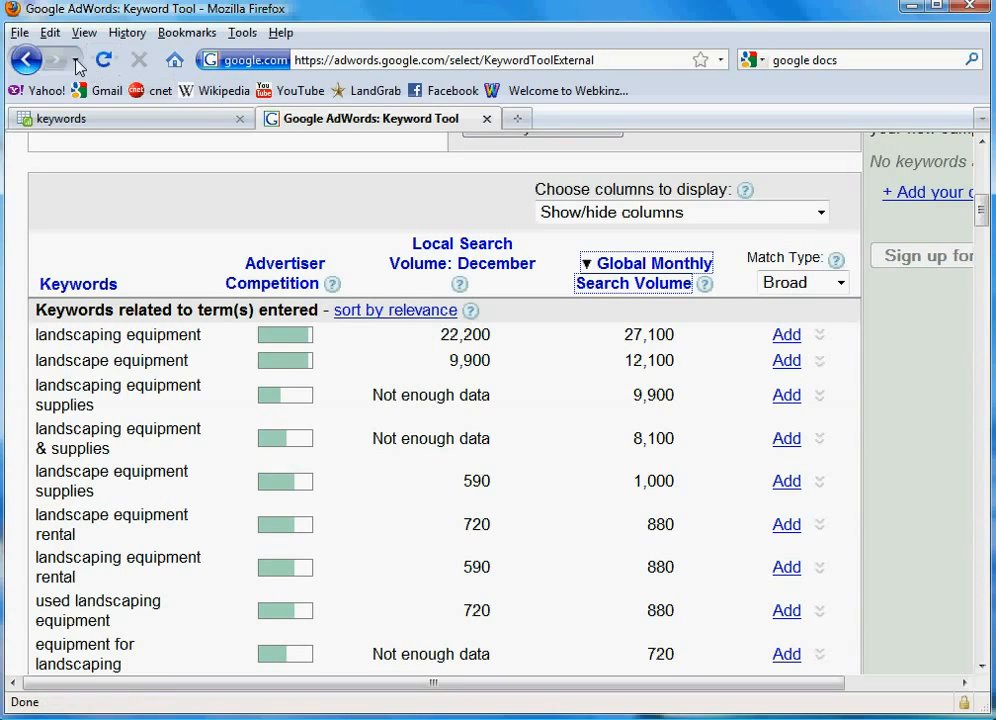
# Open google.com in a new browser tab, keeping the keyword results open.
pyautogui.click(20, 33)
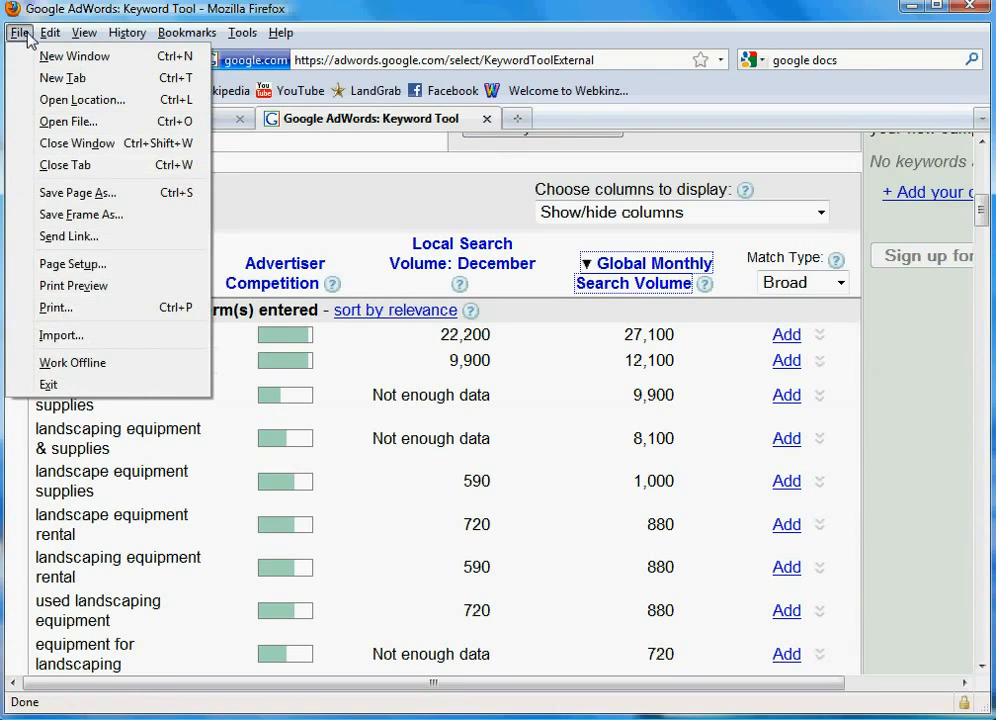
pyautogui.click(20, 33)
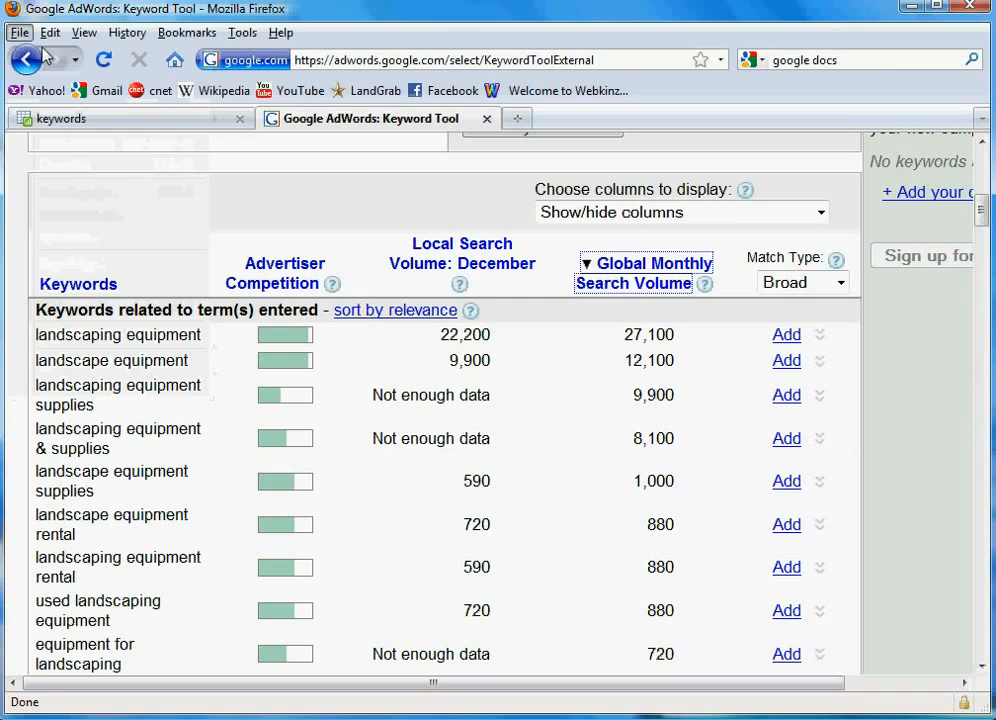
pyautogui.click(20, 33)
pyautogui.click(49, 75)
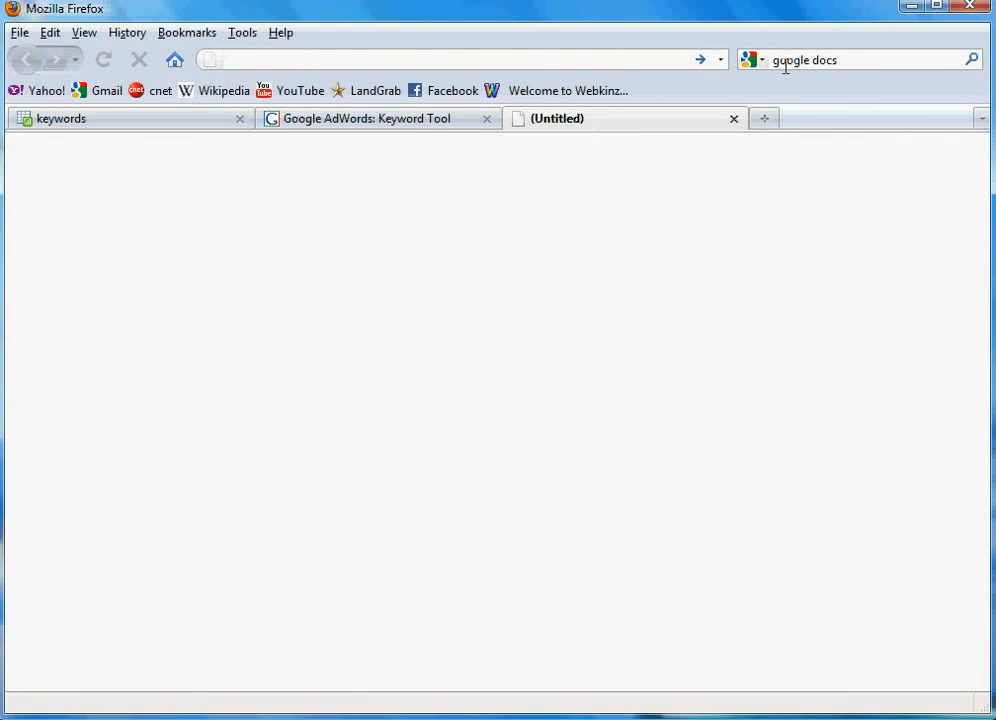
pyautogui.click(642, 59)
pyautogui.write('goog')
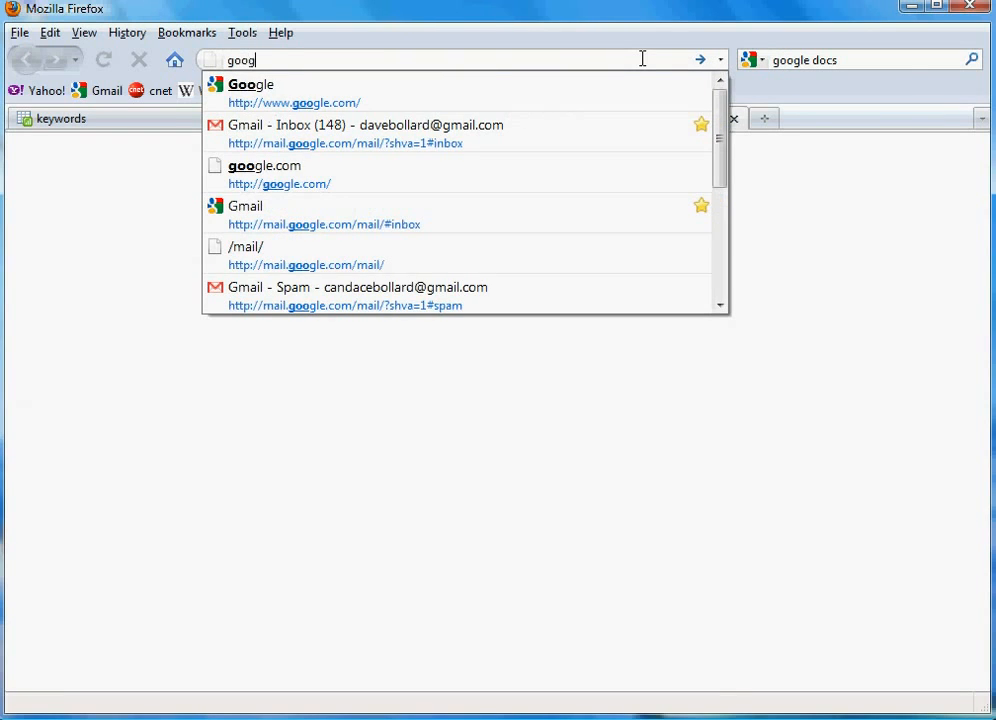
pyautogui.write('le.com')
pyautogui.press('Return')
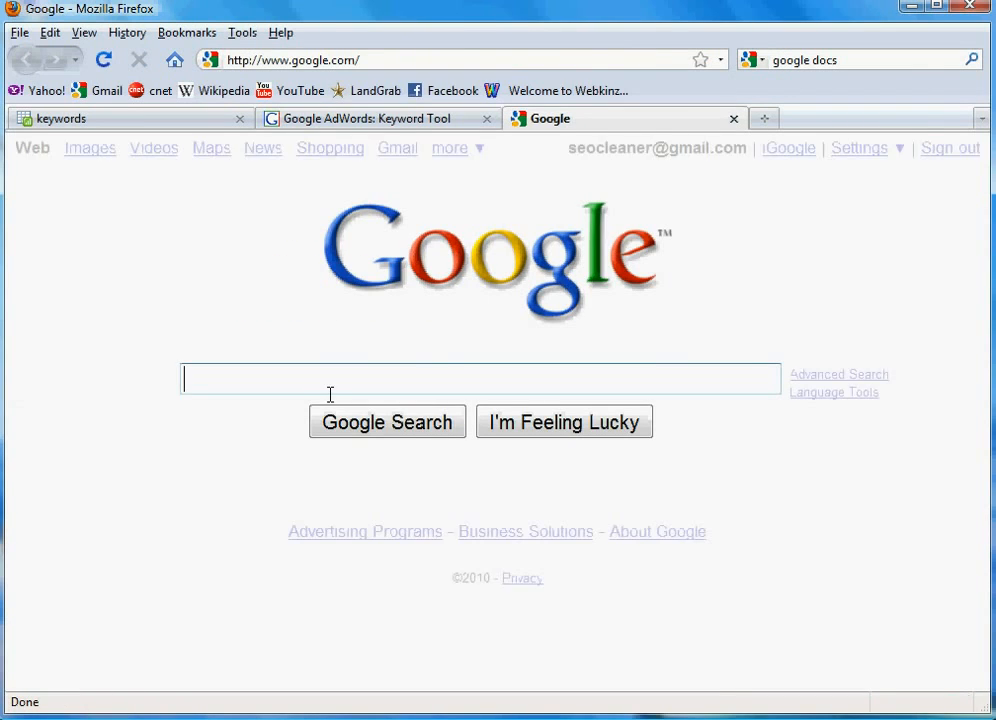
# Search Google for pages with the exact phrase in their title using allintitle: "landscaping equipment".
pyautogui.write('allintitle')
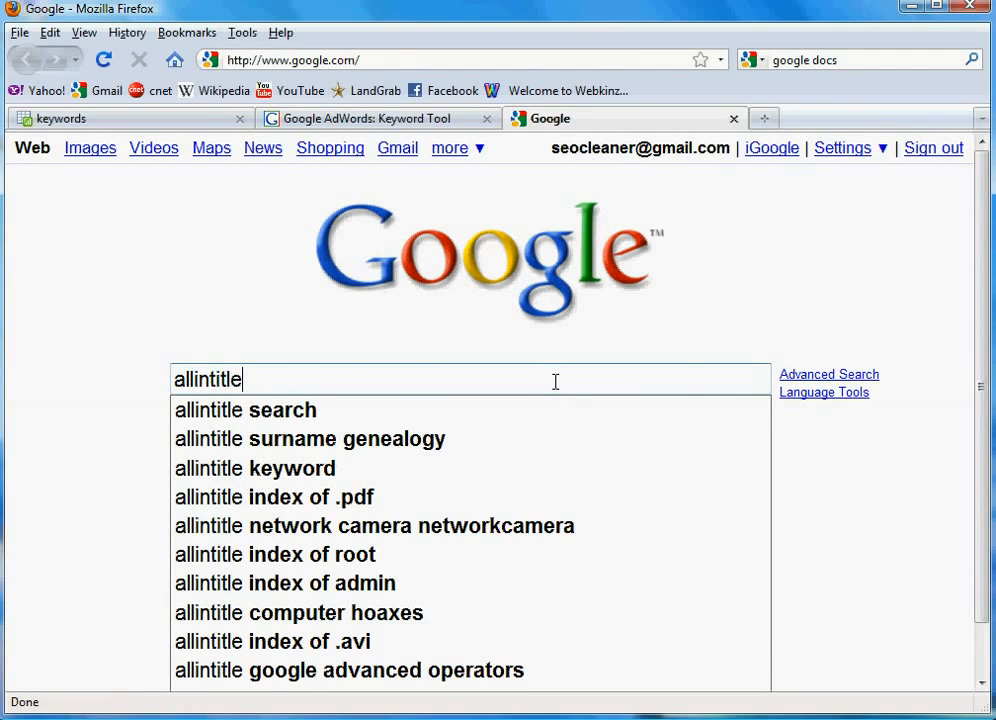
pyautogui.write(': "')
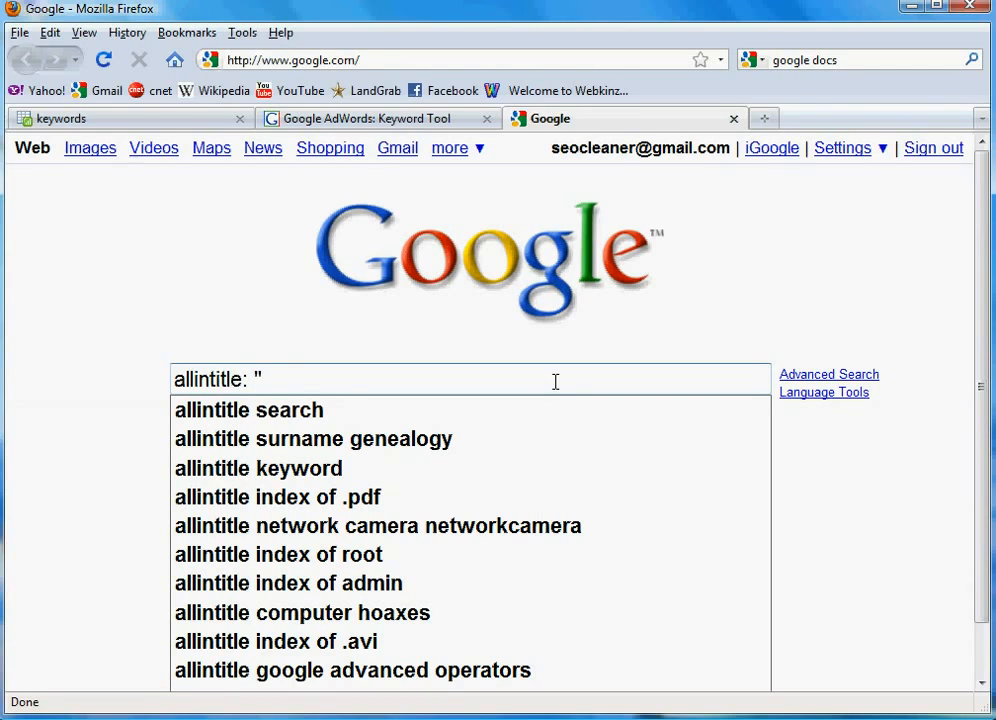
pyautogui.write('landas')
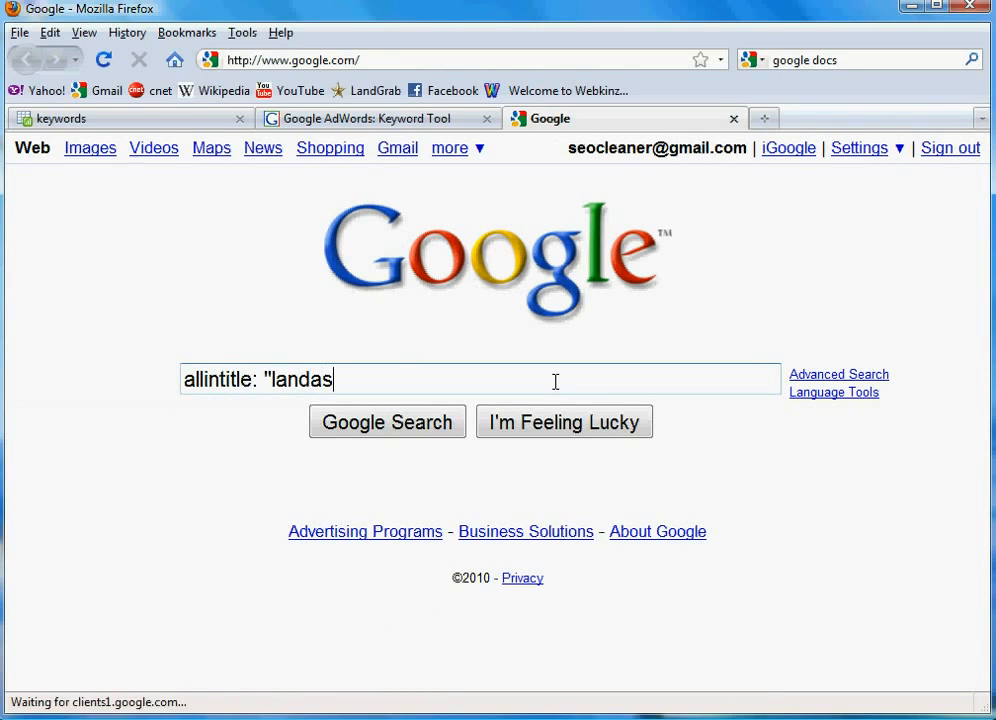
pyautogui.press('BackSpace')
pyautogui.press('BackSpace')
pyautogui.write('scaping e')
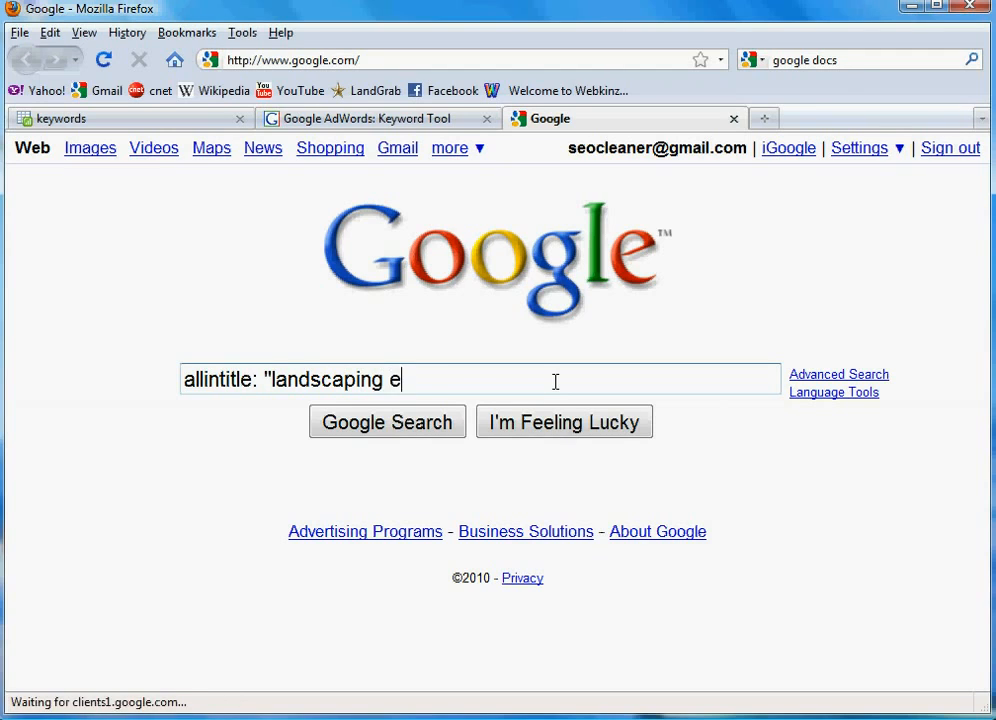
pyautogui.write('quipment"')
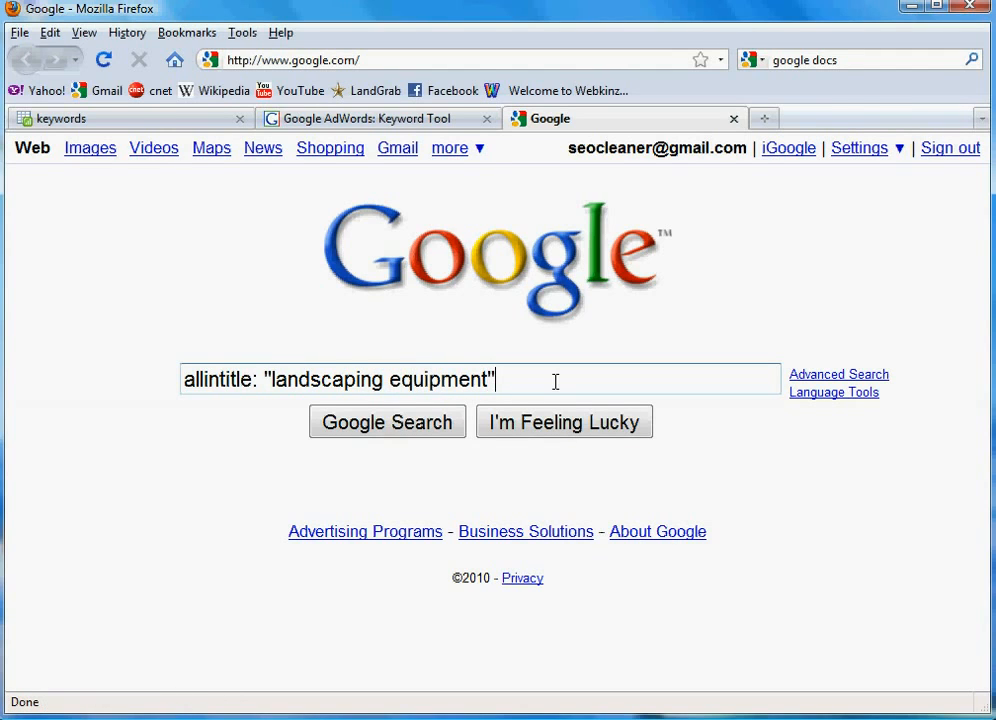
pyautogui.press('Return')
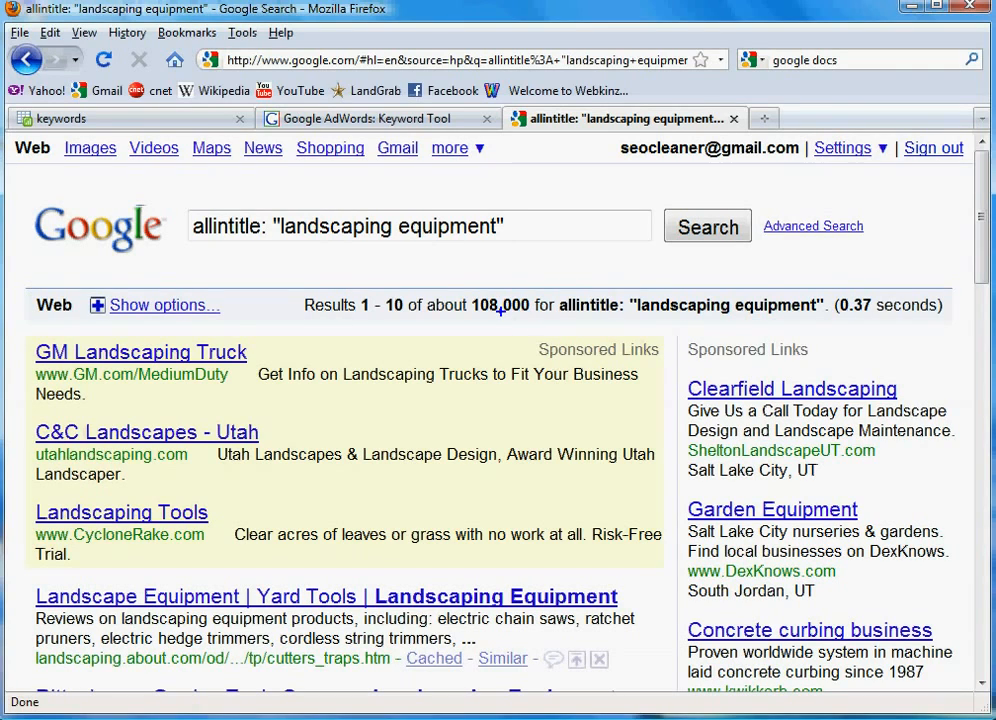
# Compare the title-search result count with the global monthly search volume of "landscaping equipment" in the Keyword Tool.
pyautogui.moveTo(440, 283); pyautogui.dragTo(548, 329)
pyautogui.press('Escape')
pyautogui.click(370, 122)
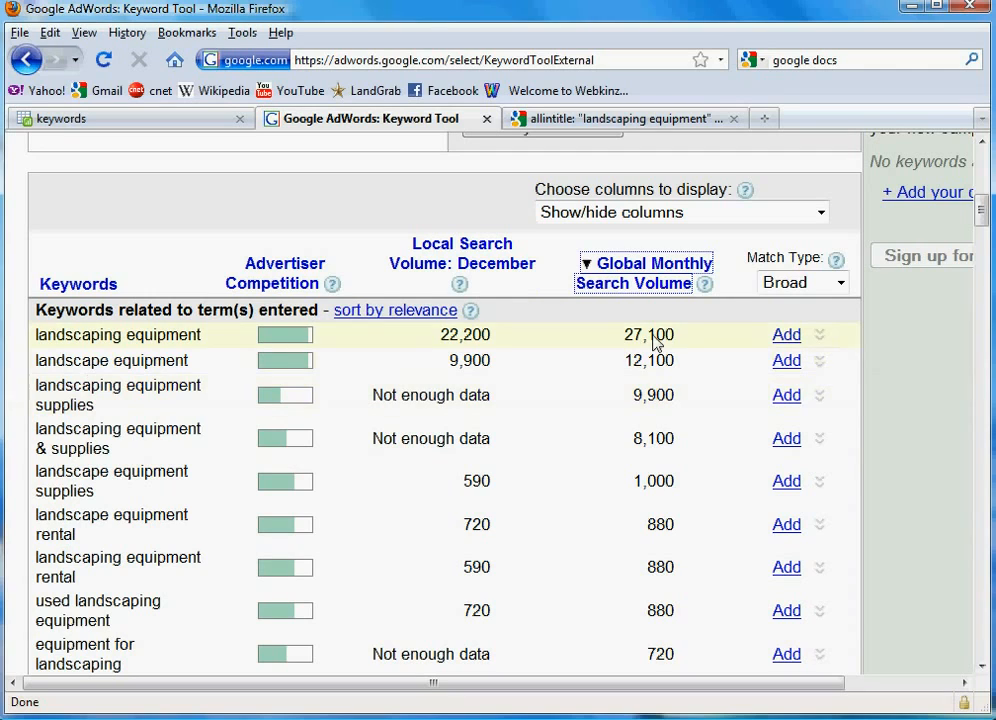
# Change the title search to allintitle: "landscape equipment" and run it.
pyautogui.click(587, 124)
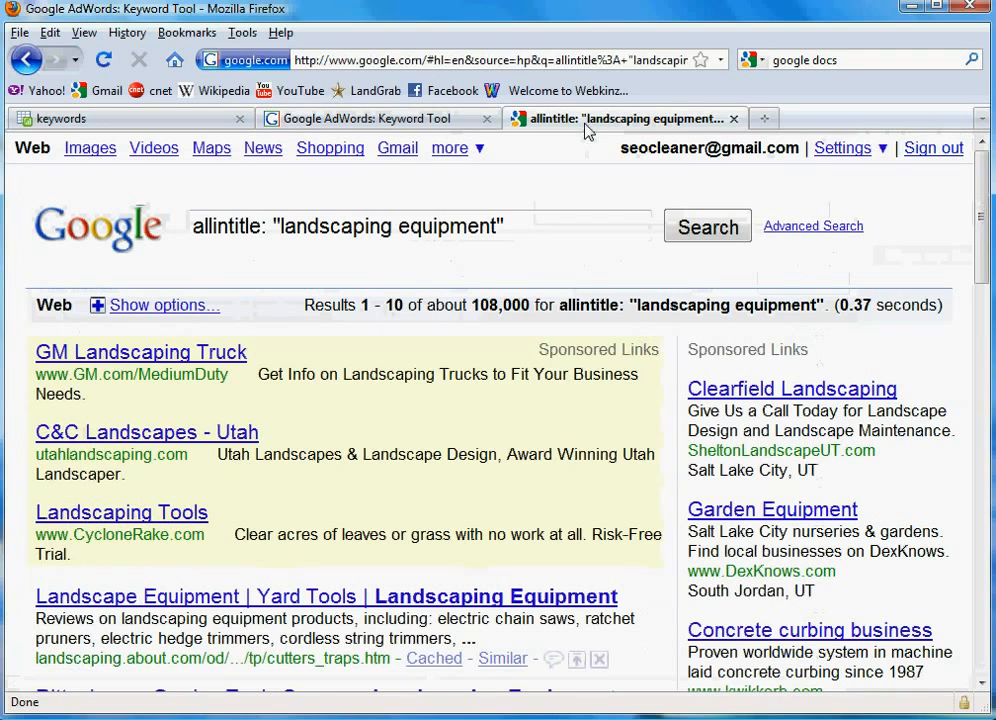
pyautogui.click(391, 227)
pyautogui.press('BackSpace')
pyautogui.press('BackSpace')
pyautogui.press('BackSpace')
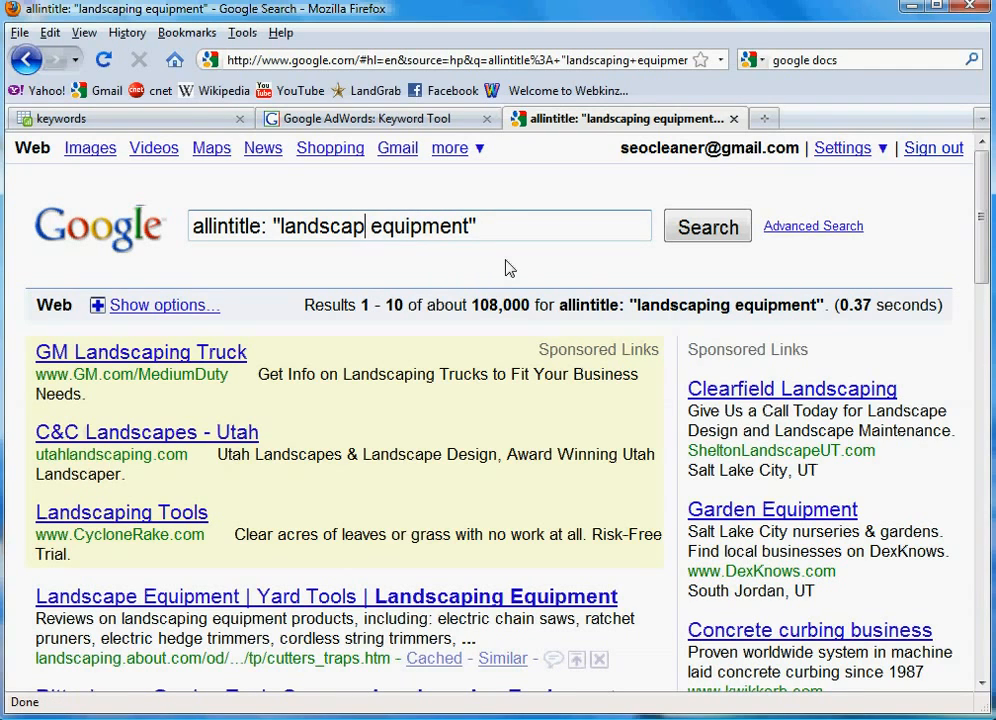
pyautogui.write('e')
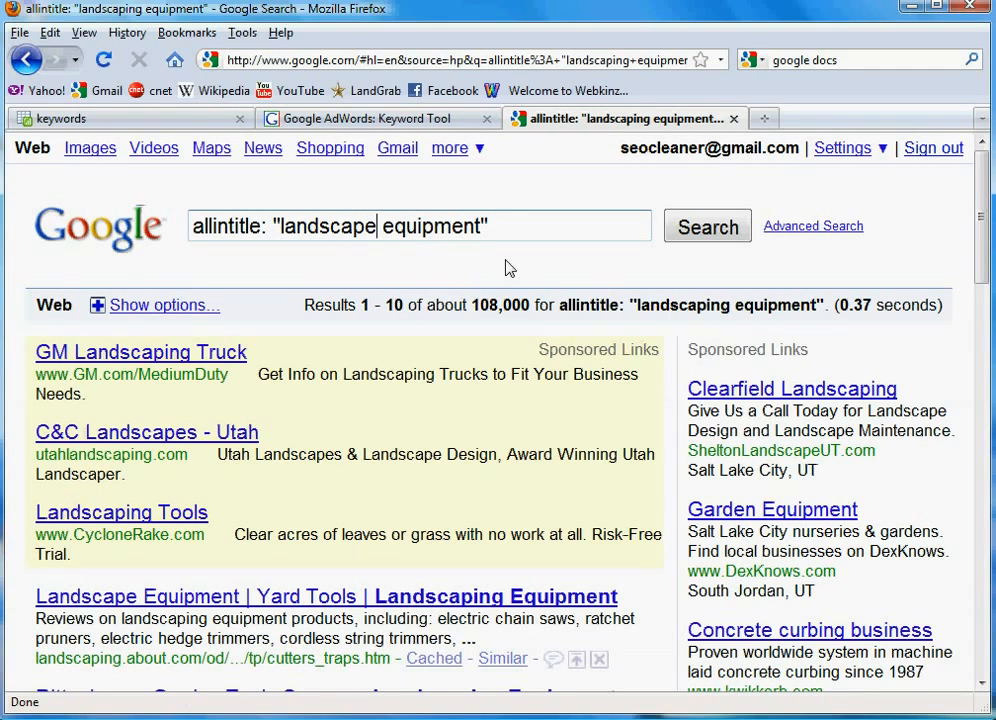
pyautogui.press('Return')
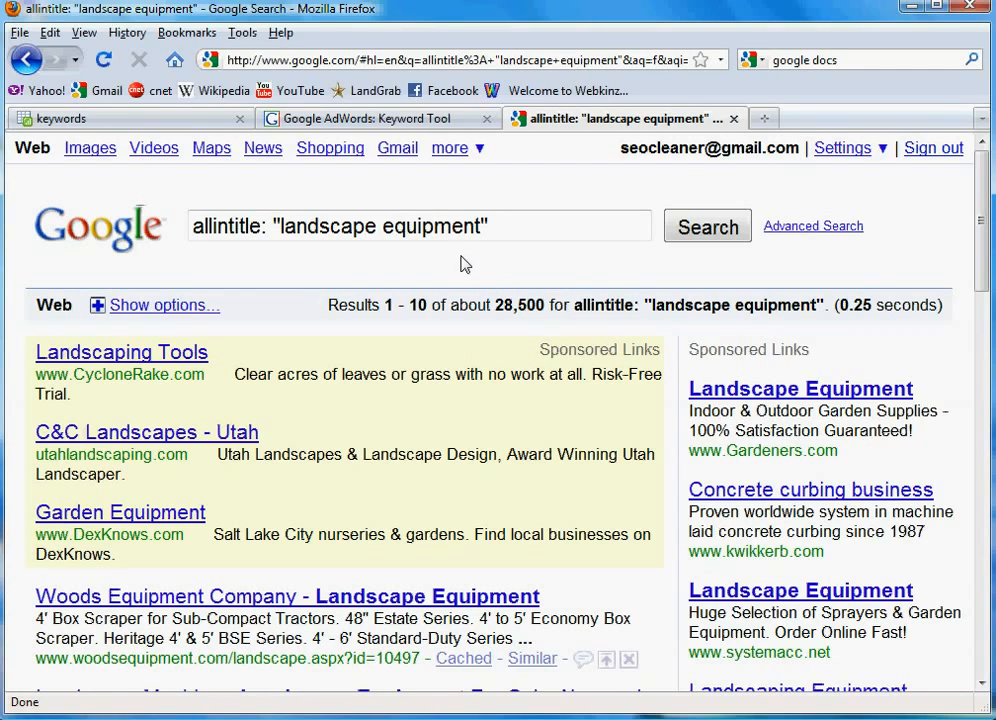
# Open Google Docs in a new browser tab through a Google search for "google docs" and create a blank spreadsheet.
pyautogui.click(20, 33)
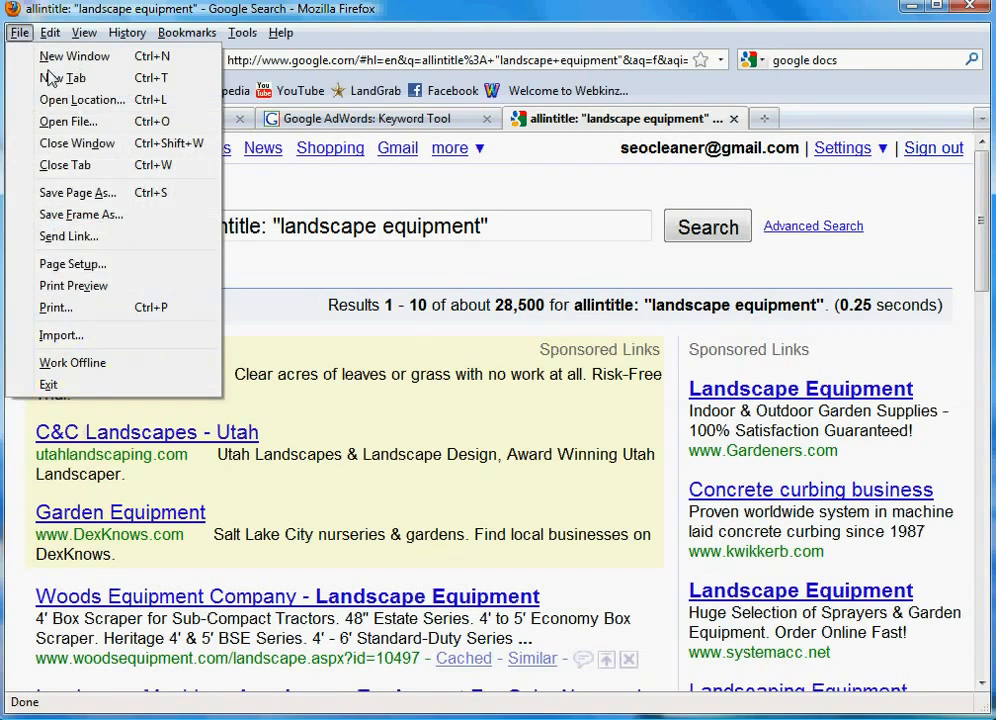
pyautogui.click(54, 78)
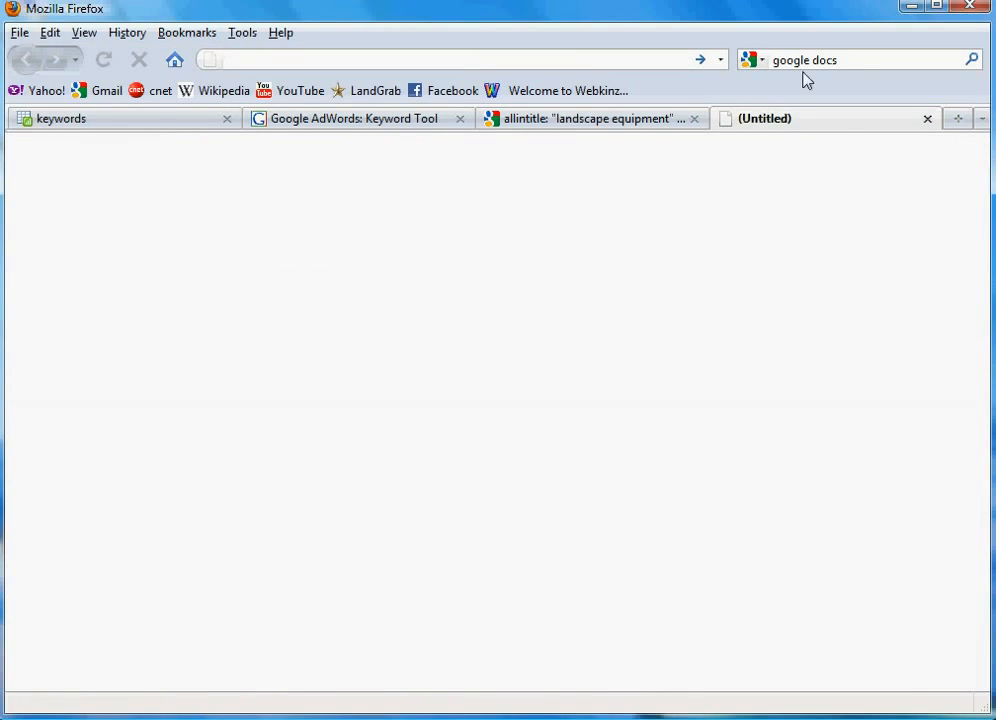
pyautogui.write('google.com')
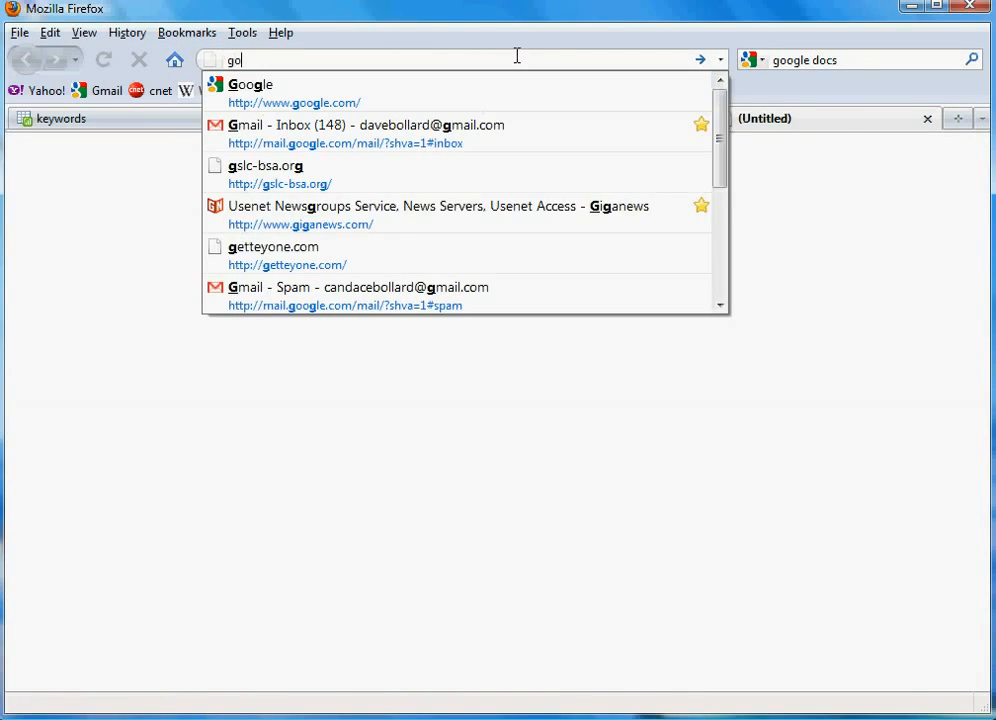
pyautogui.press('Return')
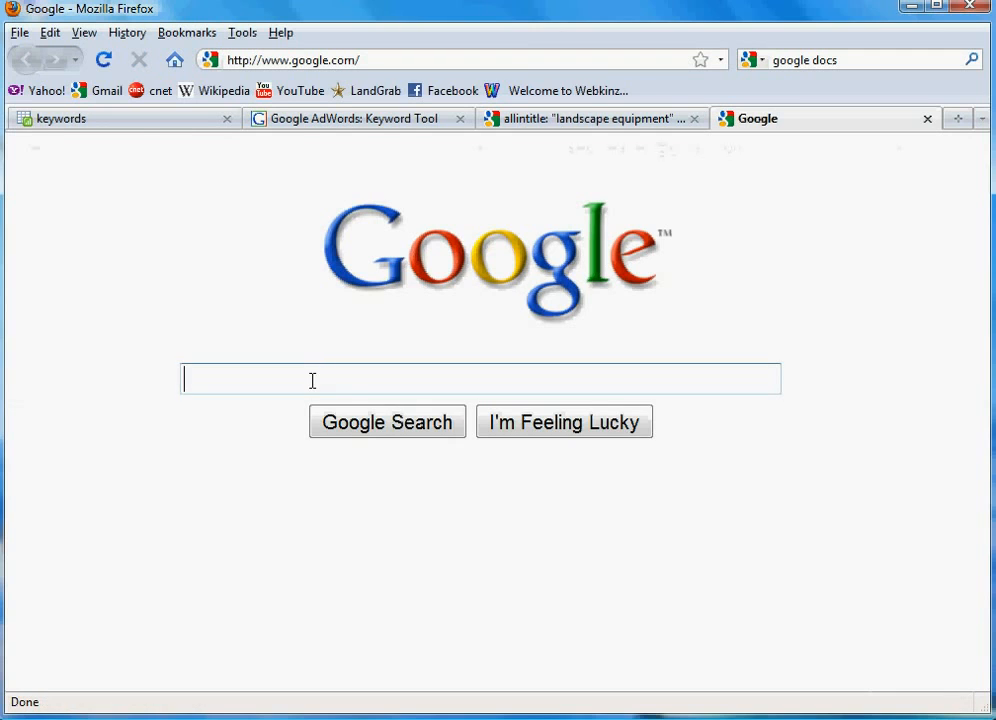
pyautogui.write('google docs')
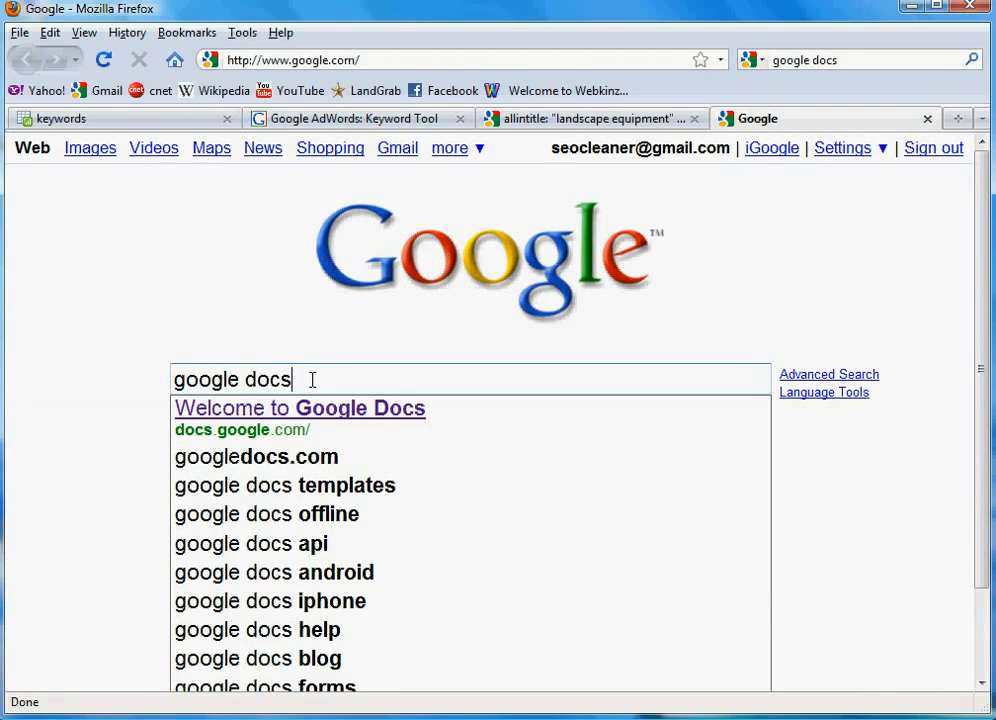
pyautogui.press('Return')
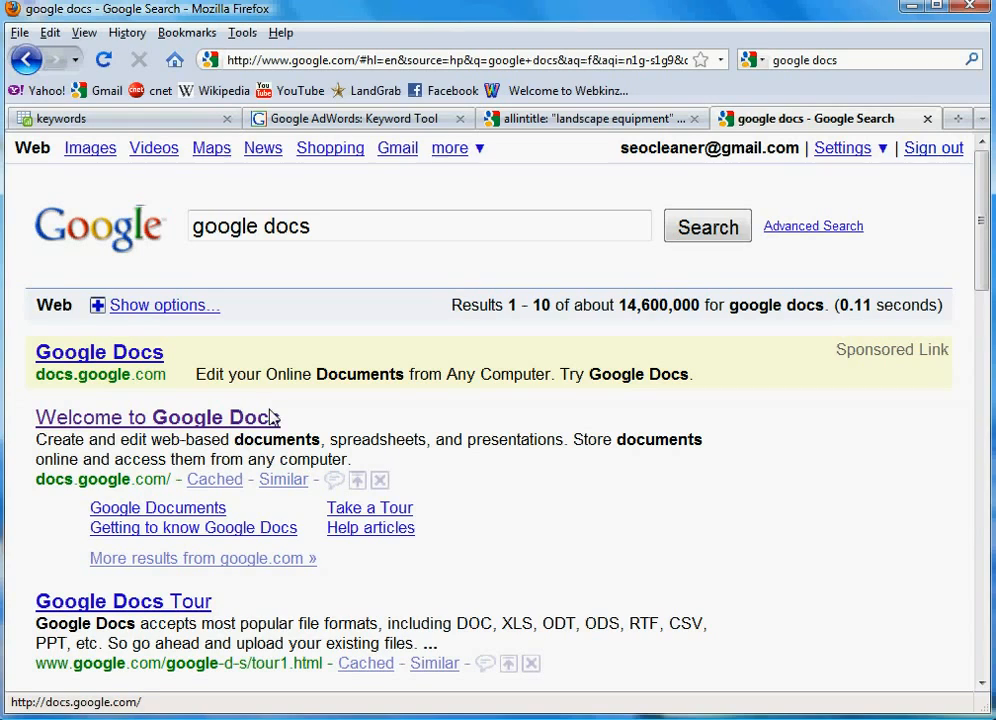
pyautogui.click(129, 421)
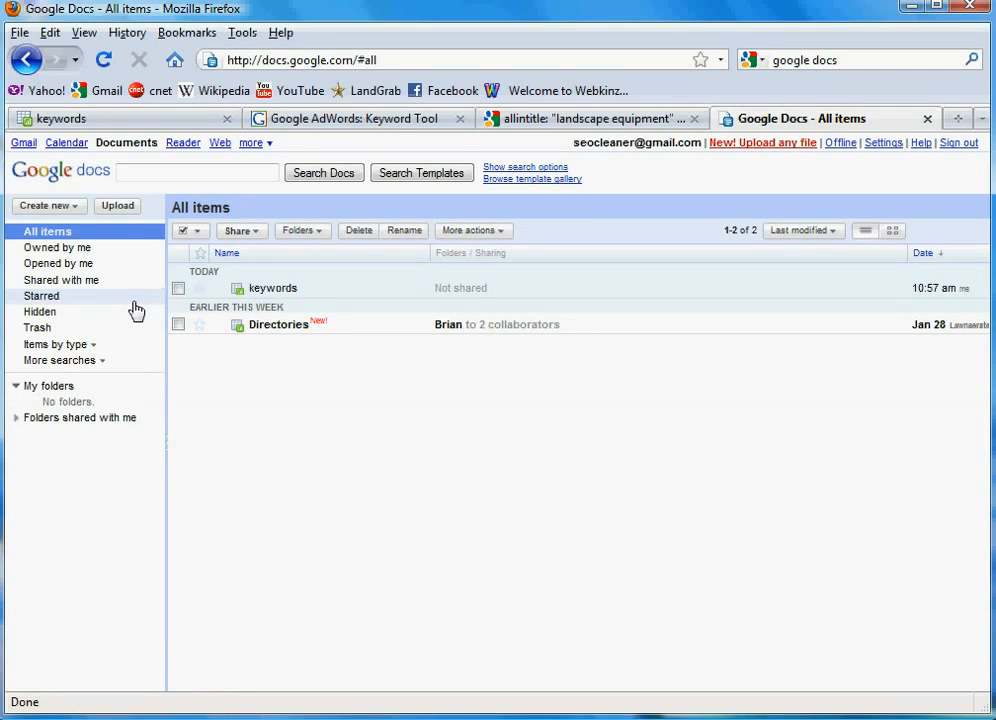
pyautogui.click(75, 207)
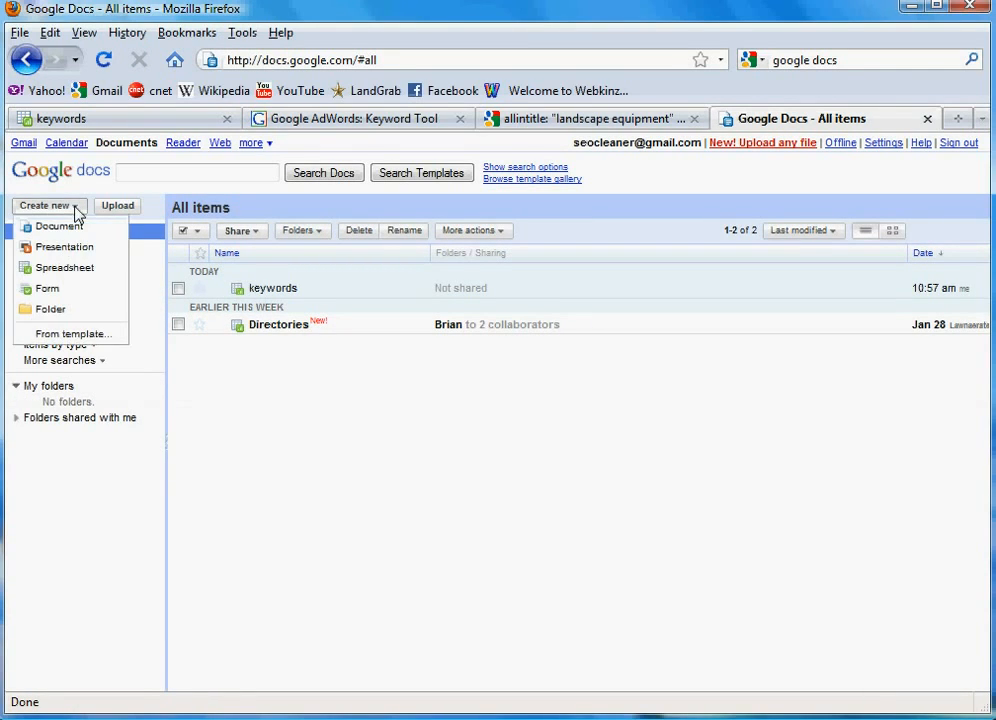
pyautogui.click(74, 268)
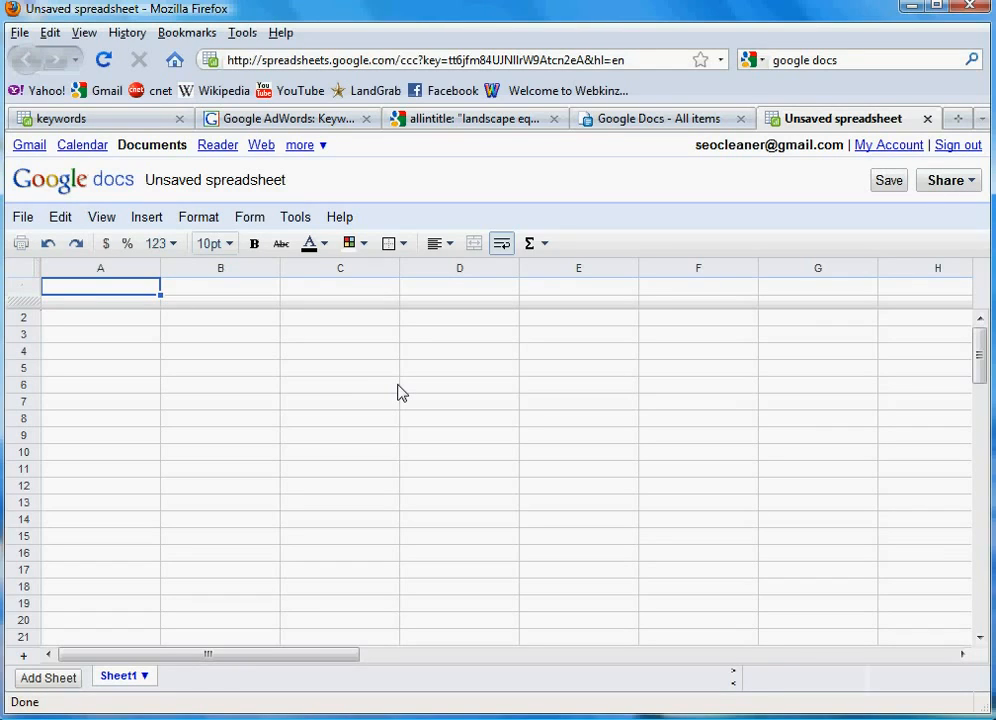
# Enter the headers Keyword Phrase, Demand (Search Volume), Supply (Competition) and Ratios in row 1, columns A to D.
pyautogui.write('Keyword ')
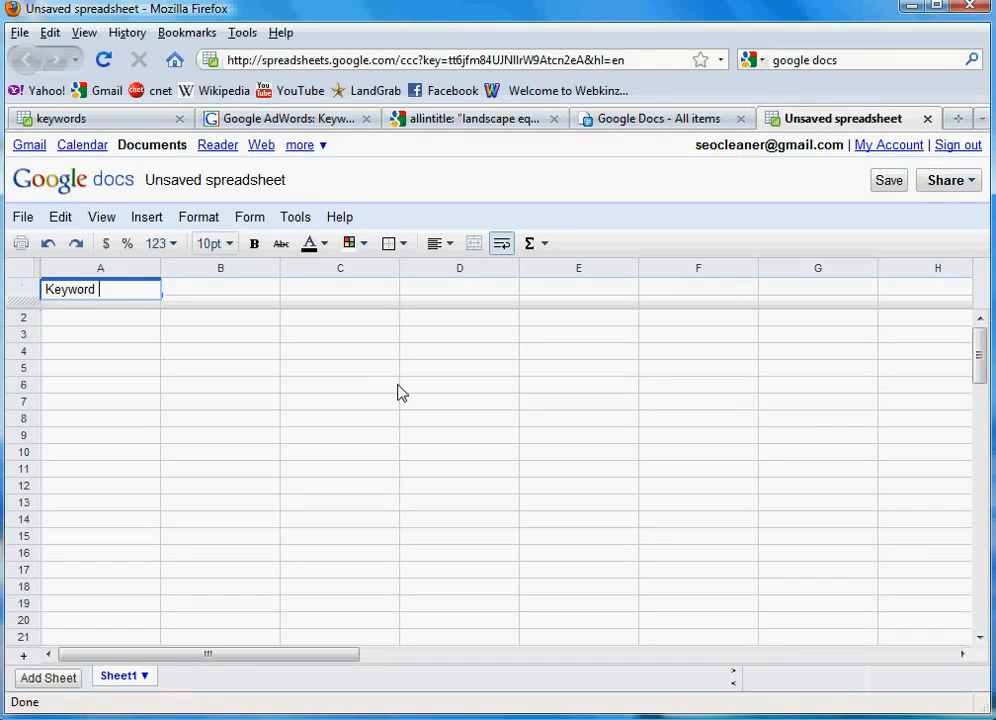
pyautogui.write('Phrase')
pyautogui.press('Tab')
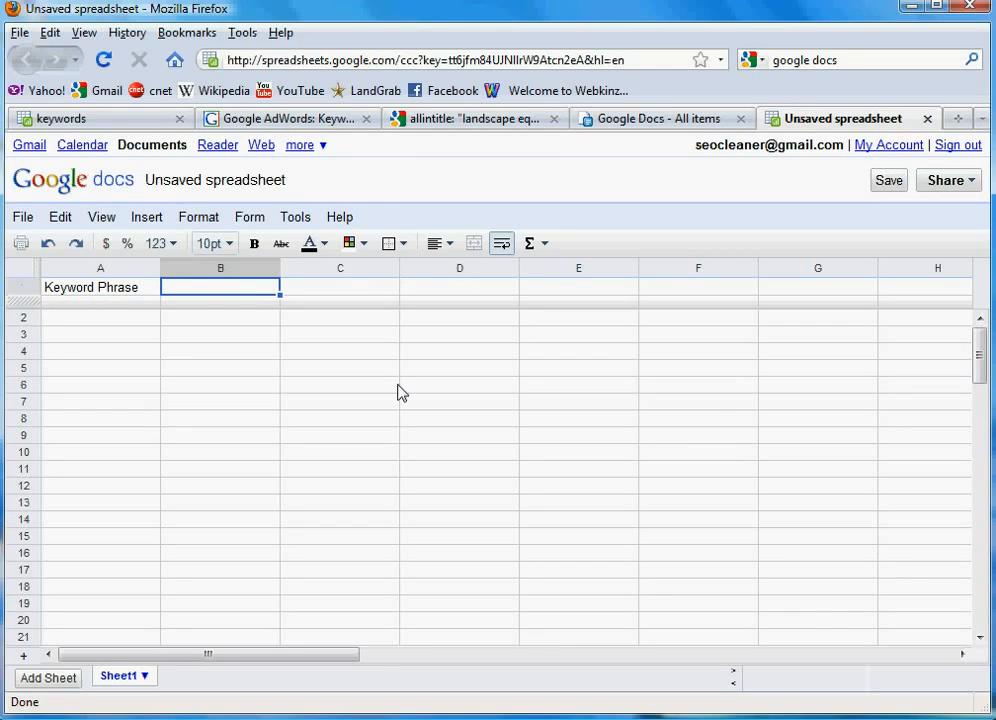
pyautogui.write('Dem')
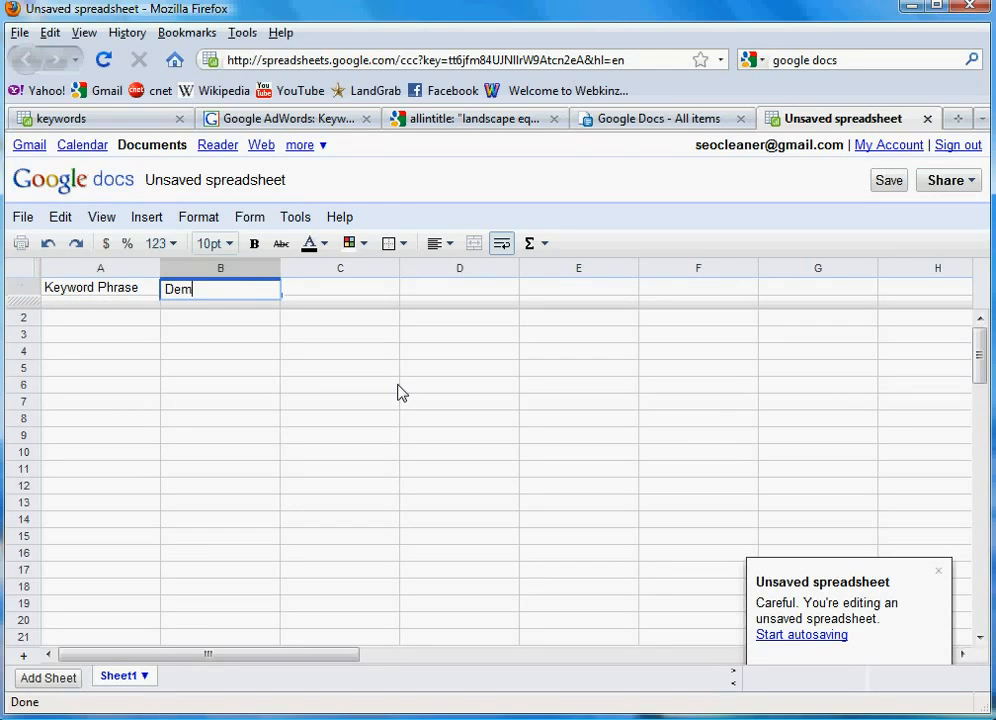
pyautogui.write('and (Search Volume')
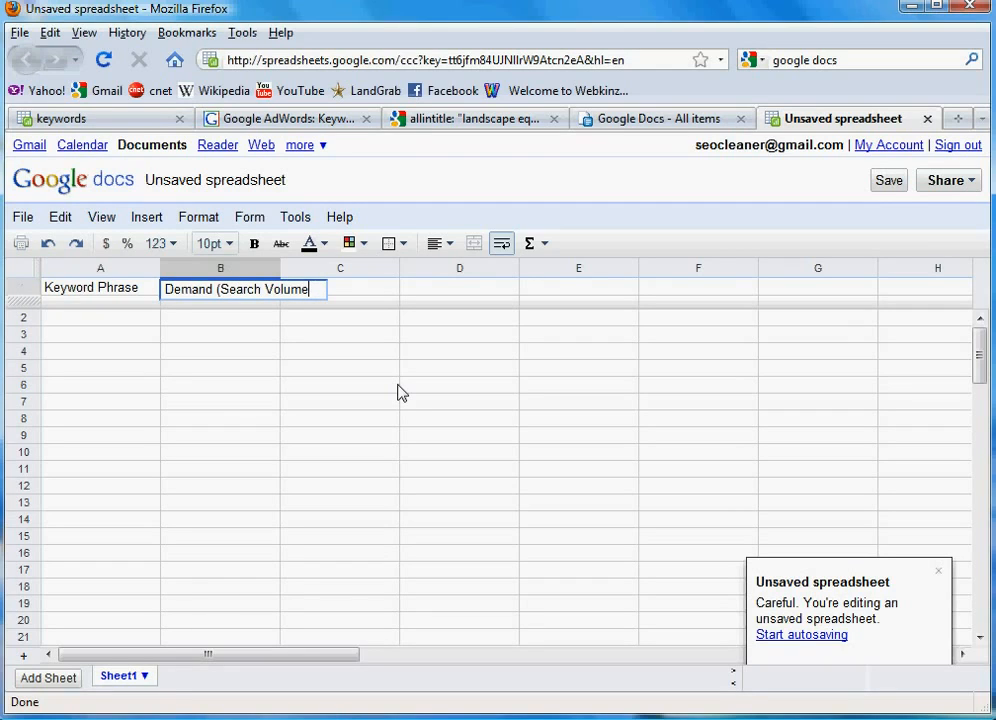
pyautogui.write(')')
pyautogui.press('Tab')
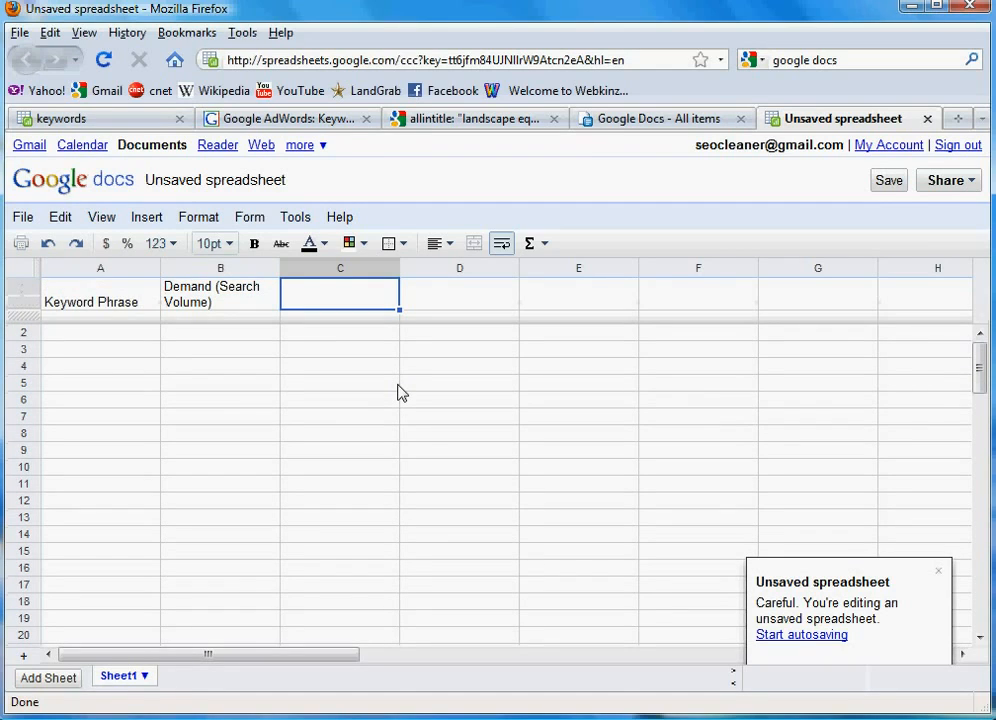
pyautogui.write('Supply (Competition)')
pyautogui.press('Tab')
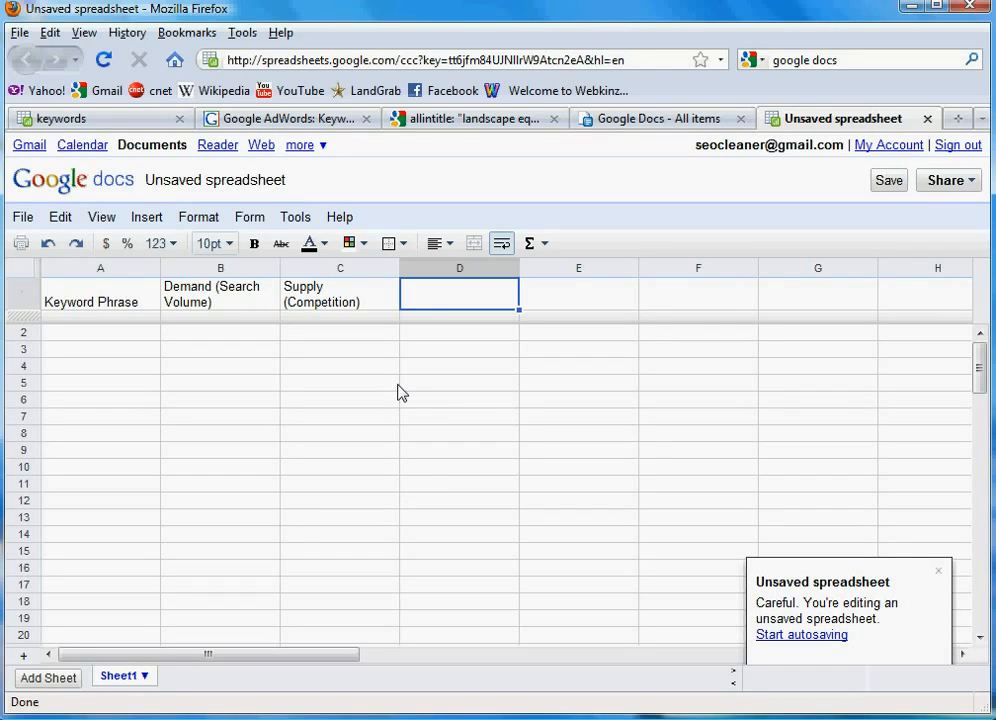
pyautogui.write('Ratios')
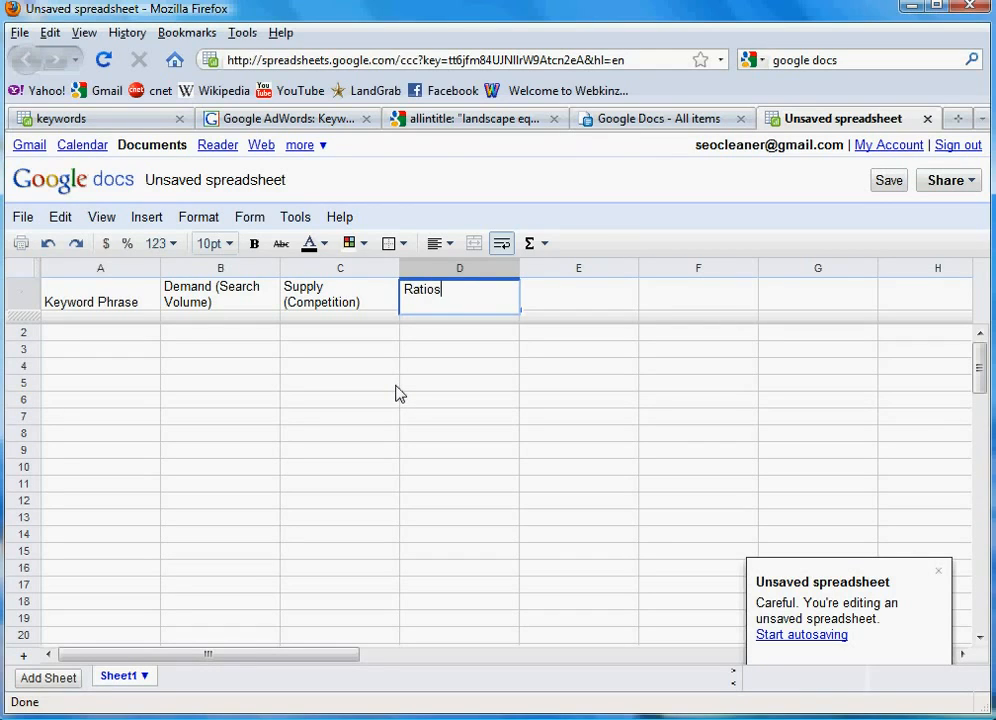
pyautogui.click(397, 385)
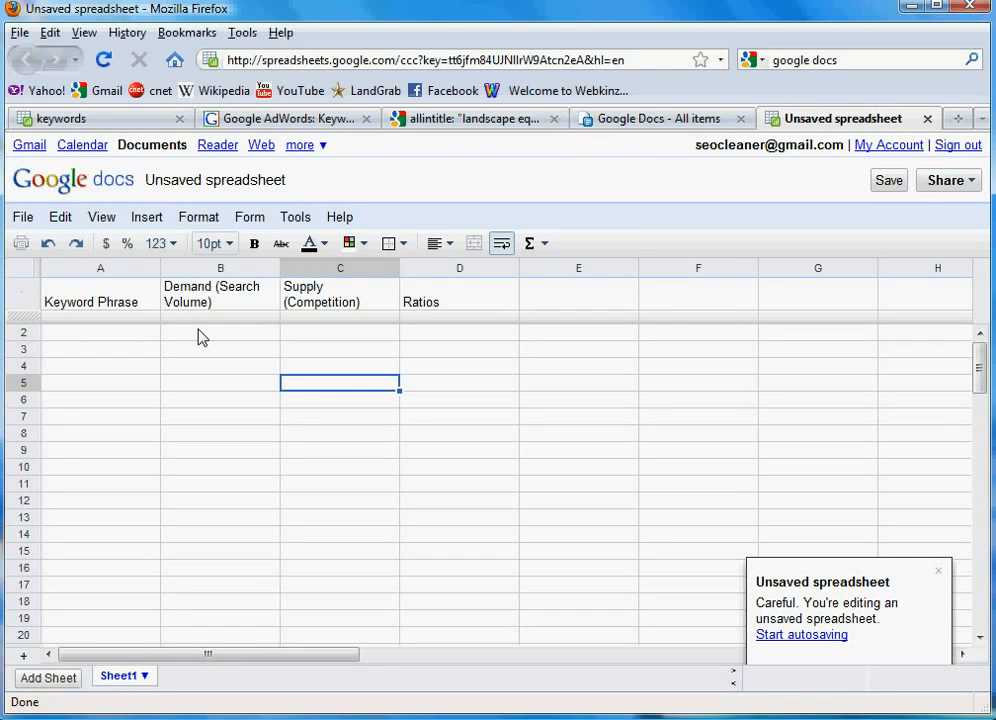
# Widen columns A, B and C so that each header fits on one line.
pyautogui.moveTo(161, 267); pyautogui.dragTo(226, 267)
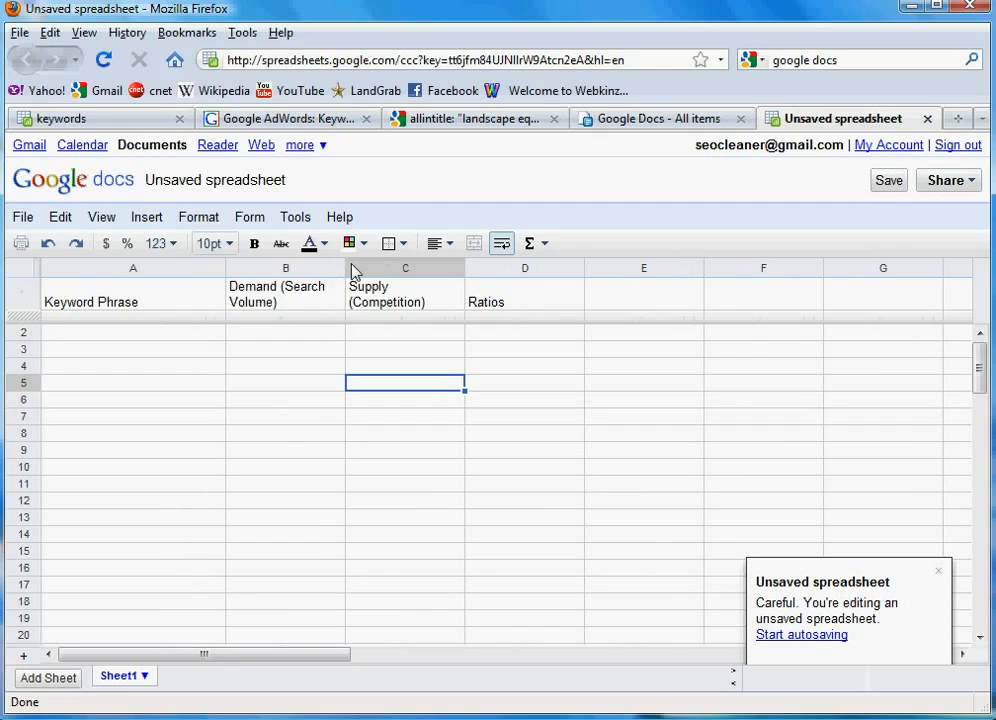
pyautogui.moveTo(347, 267); pyautogui.dragTo(420, 267)
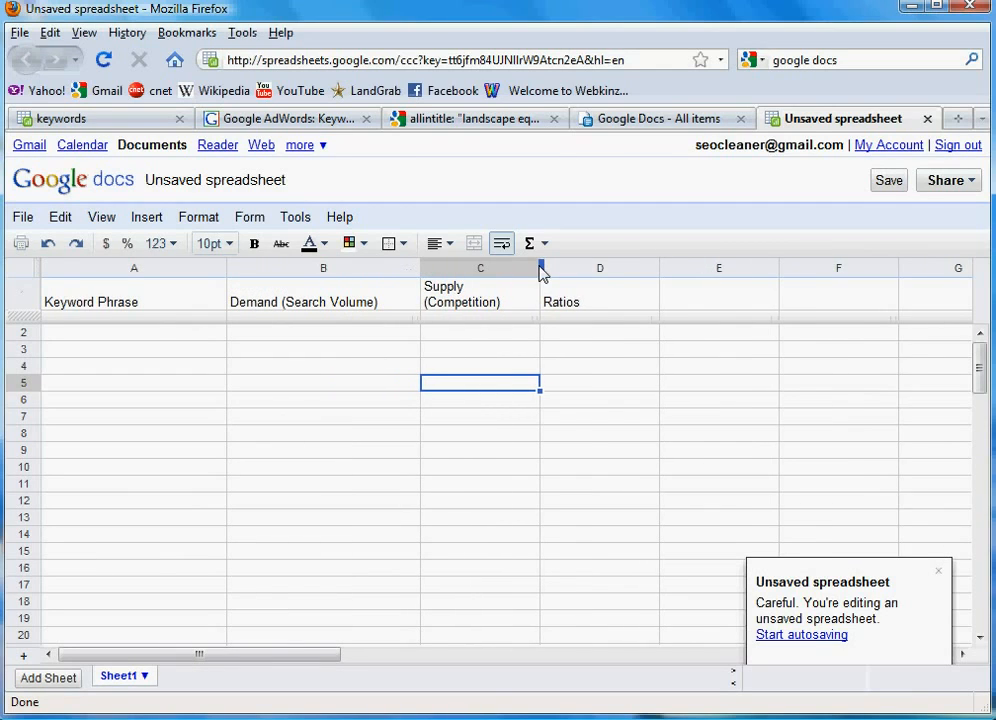
pyautogui.moveTo(570, 267); pyautogui.dragTo(599, 267)
# Enter "landscape equipment" in A2 and its global monthly search volume from the Keyword Tool, 12100, in B2.
pyautogui.click(140, 324)
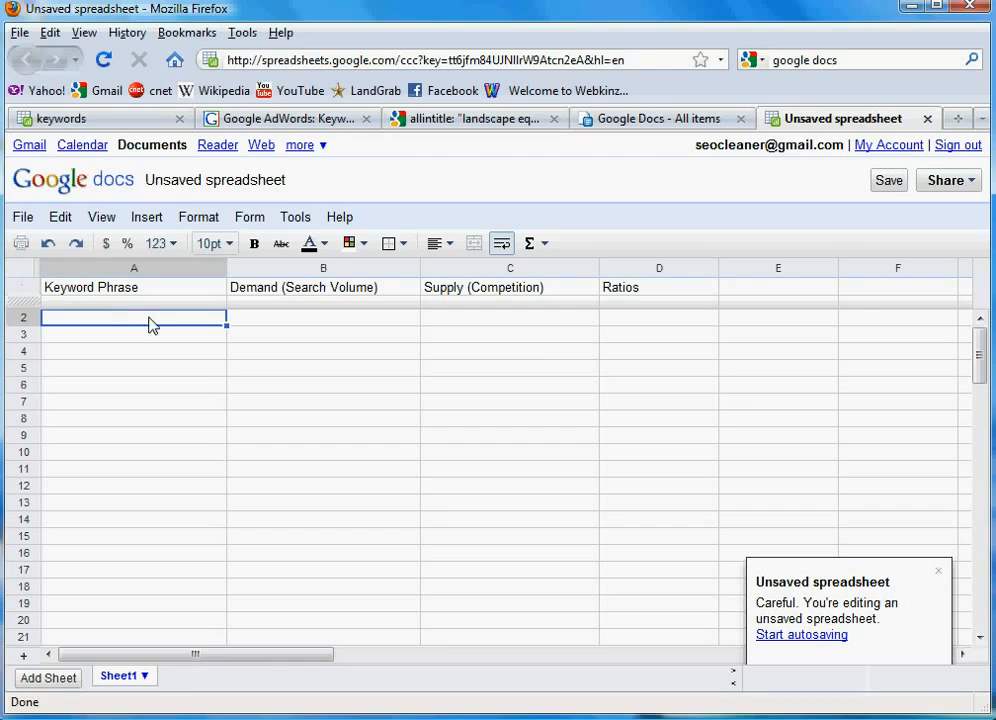
pyautogui.write('lands')
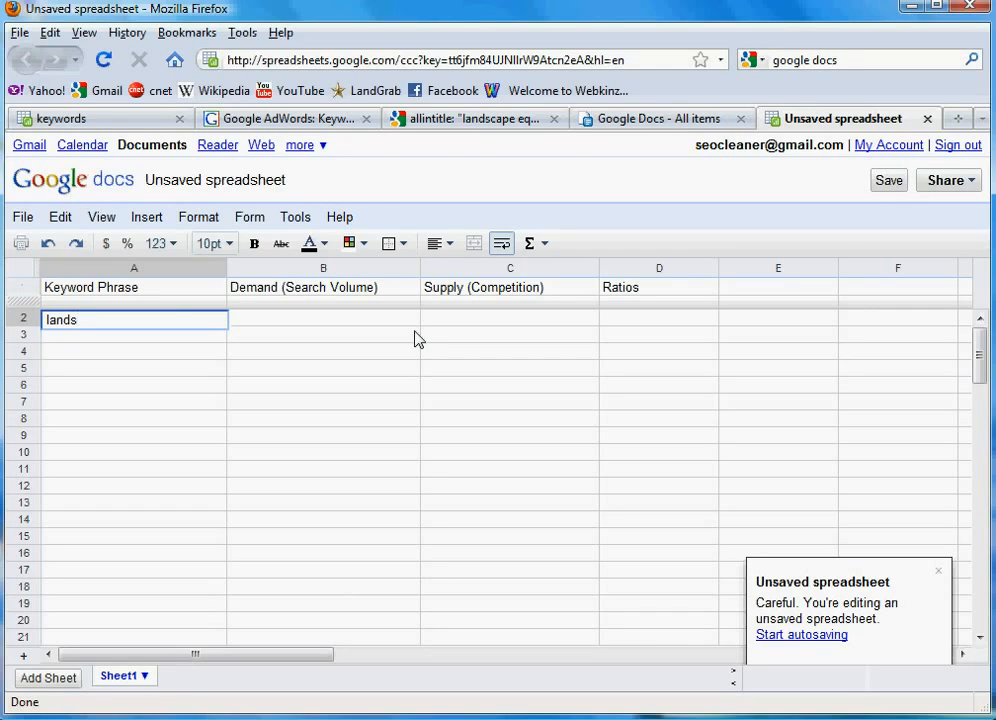
pyautogui.write('cape equipment')
pyautogui.click(289, 322)
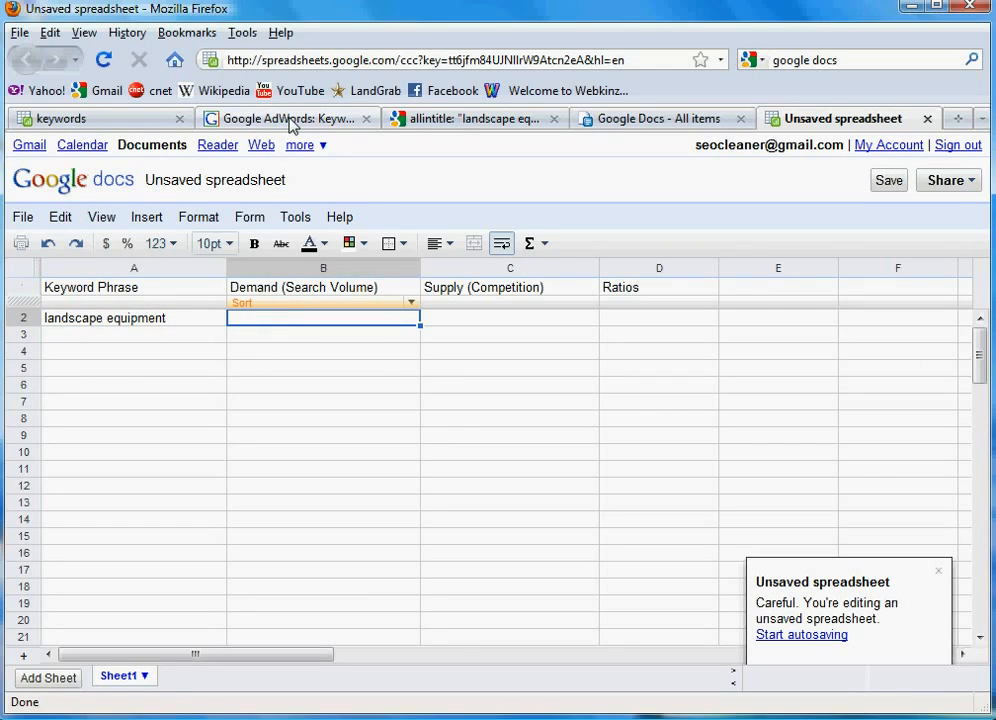
pyautogui.click(292, 122)
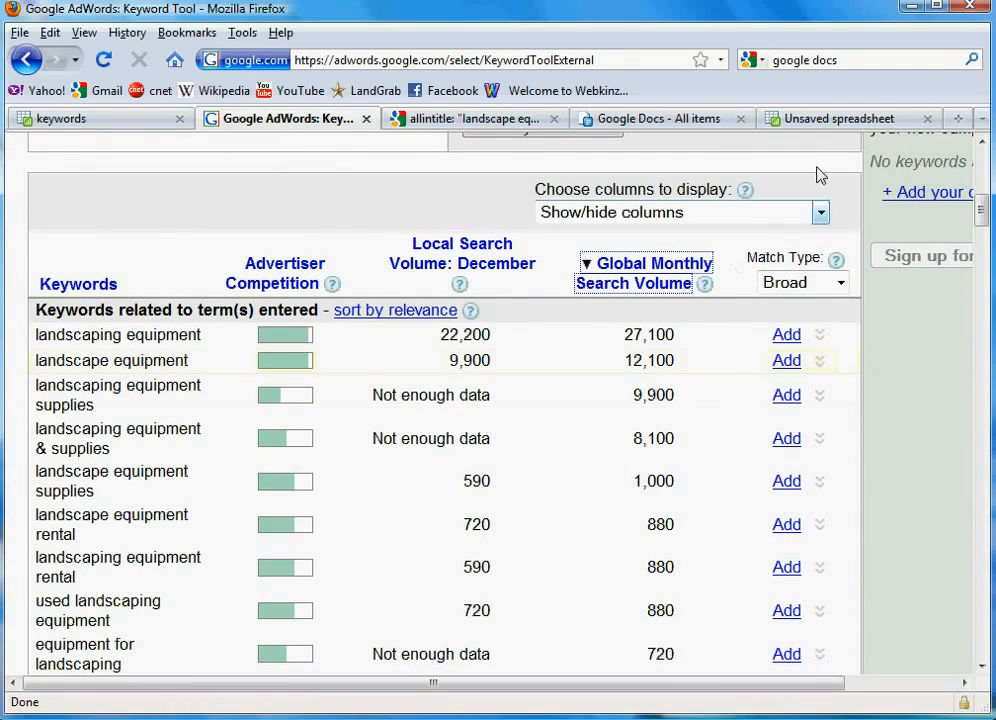
pyautogui.click(836, 120)
pyautogui.write('12100')
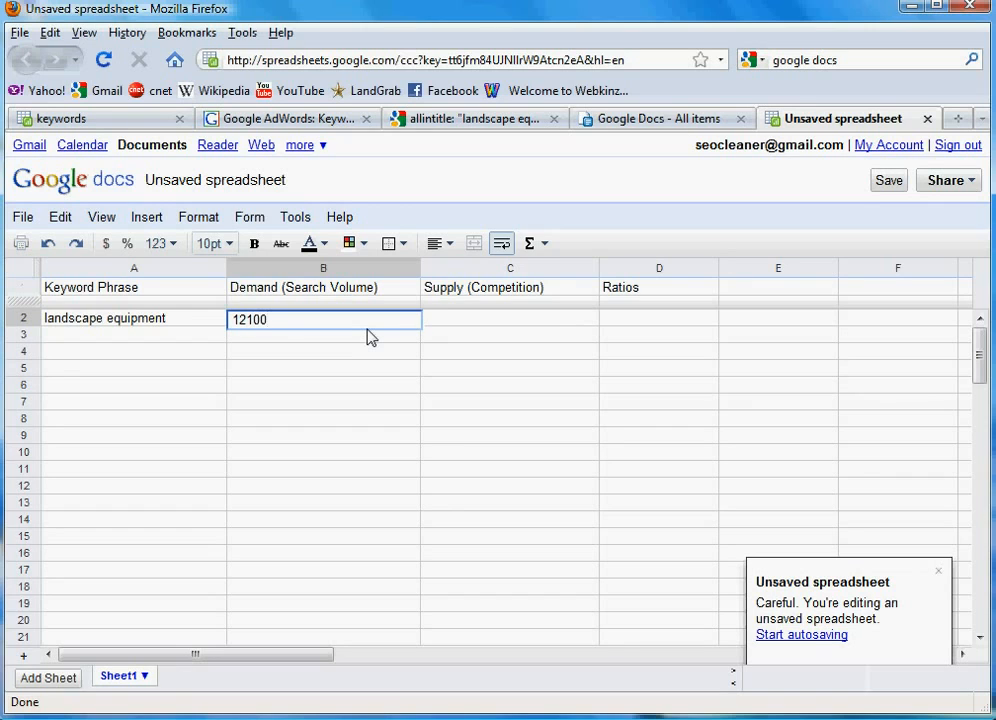
pyautogui.press('Tab')
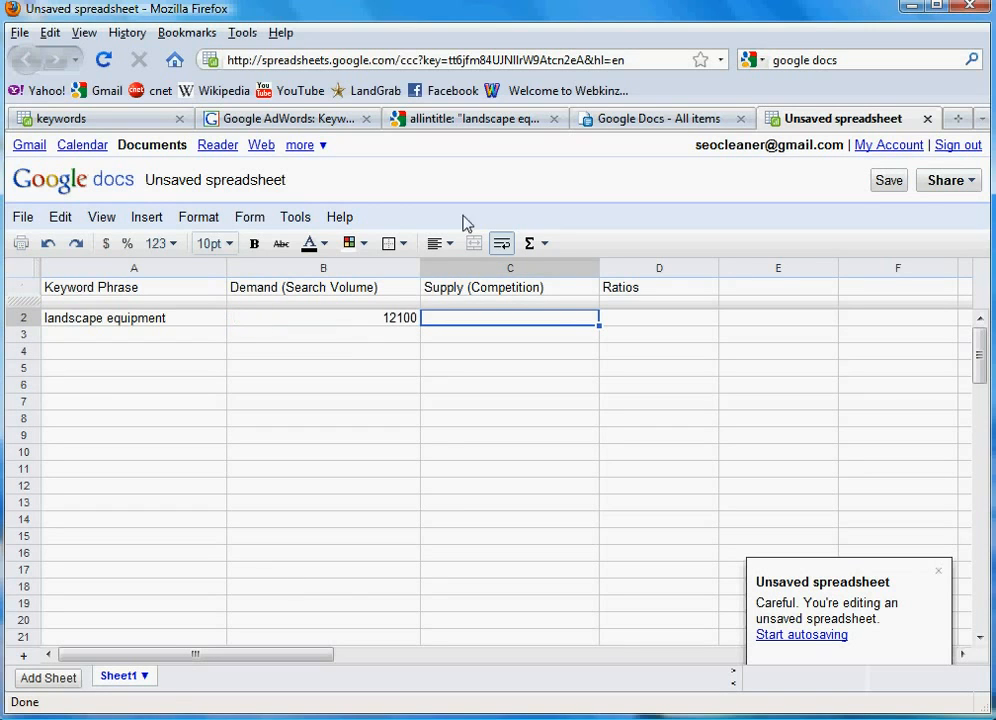
# Look up the allintitle result count for "landscape equipment" and enter 28500 as its supply in C2, ending at A3.
pyautogui.click(508, 118)
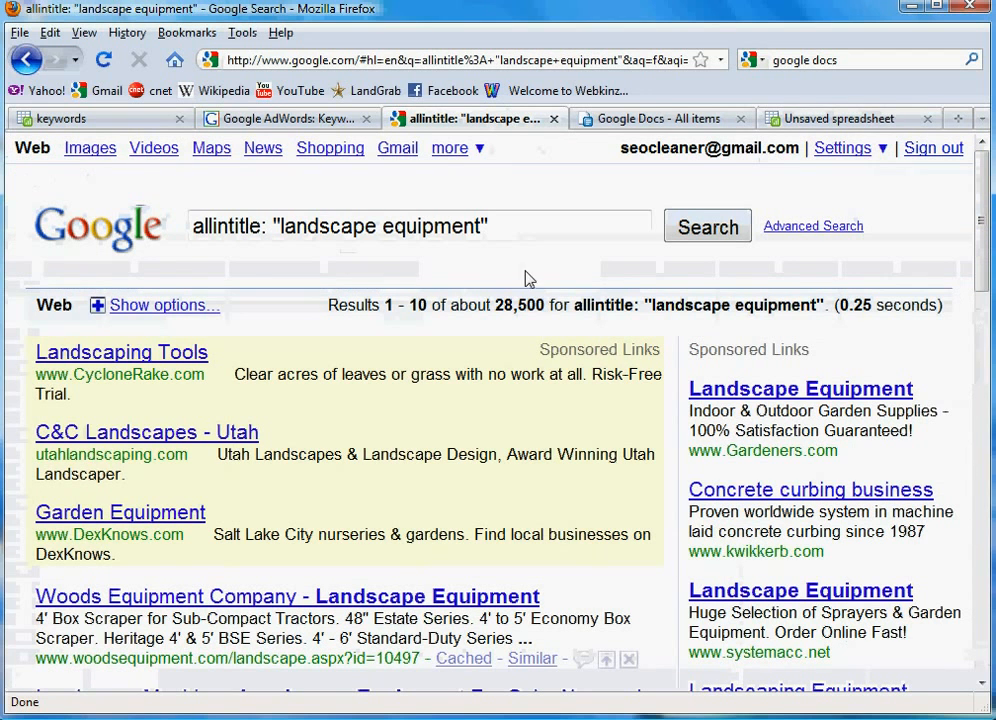
pyautogui.click(883, 118)
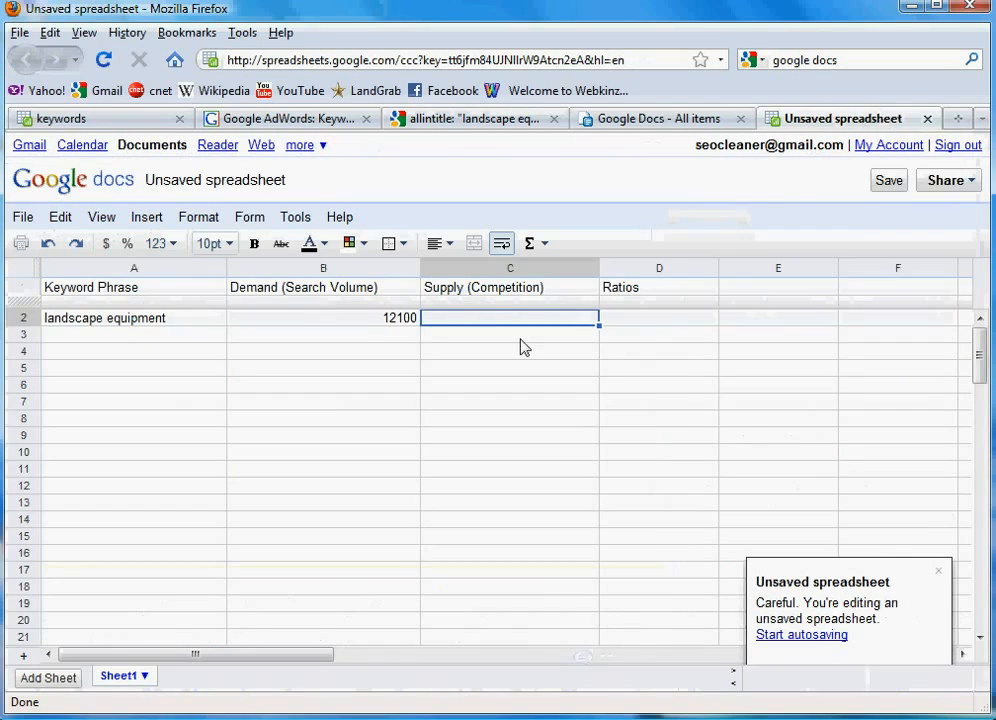
pyautogui.write('28500')
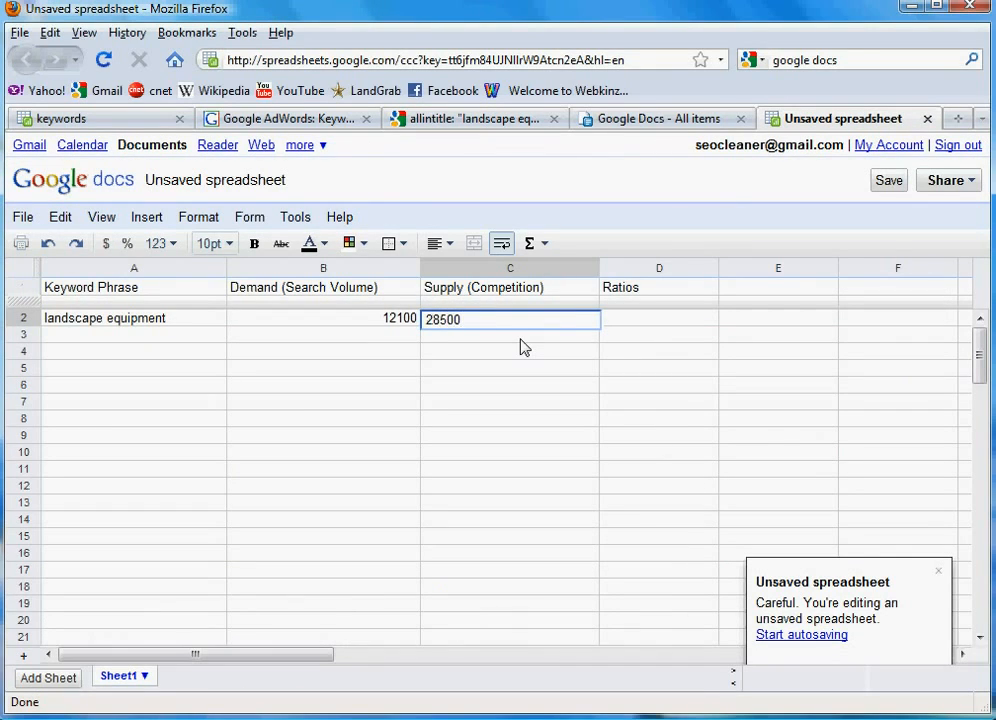
pyautogui.press('Return')
pyautogui.press('Left')
pyautogui.press('Left')
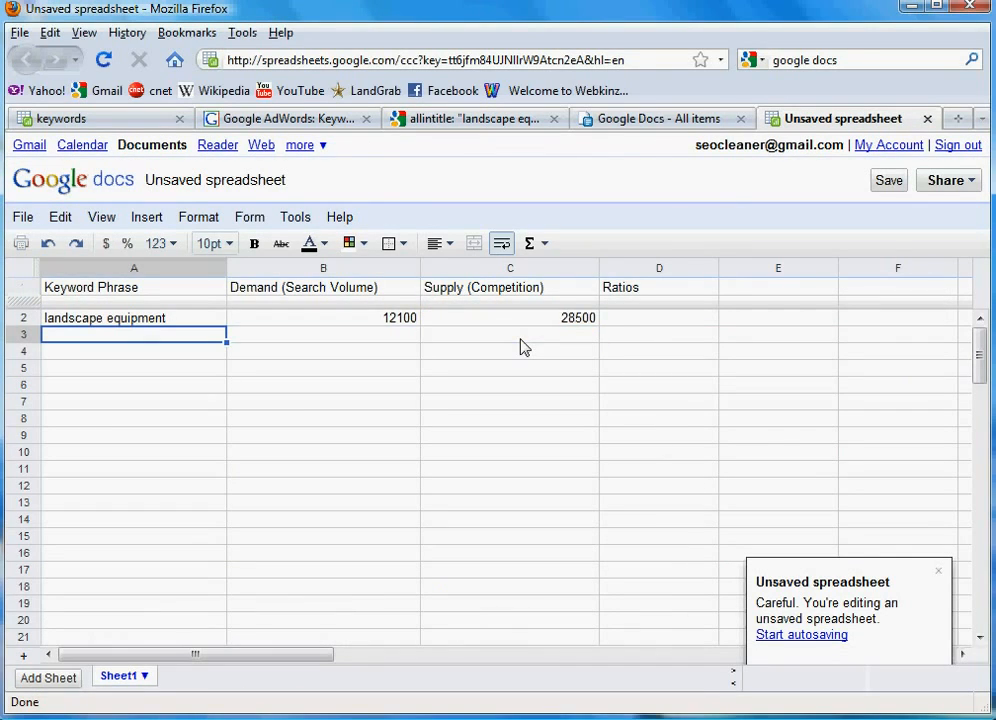
# Generate keyword ideas for "gardening tools" in the AdWords Keyword Tool, replacing the previous phrase.
pyautogui.click(473, 122)
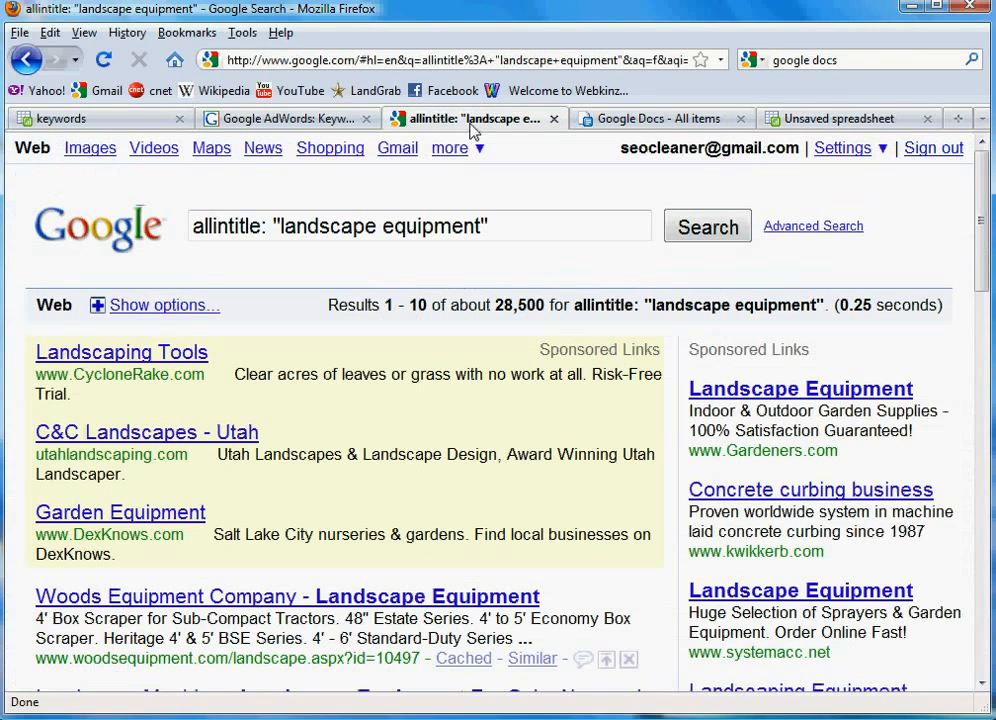
pyautogui.click(316, 124)
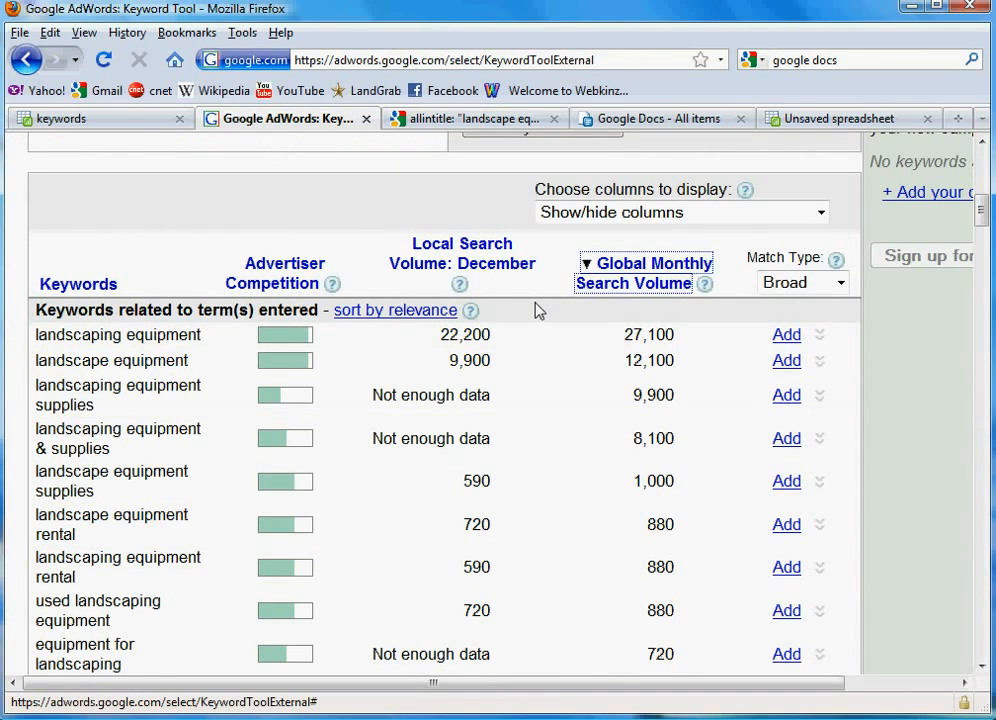
pyautogui.scroll(3, 540, 311)
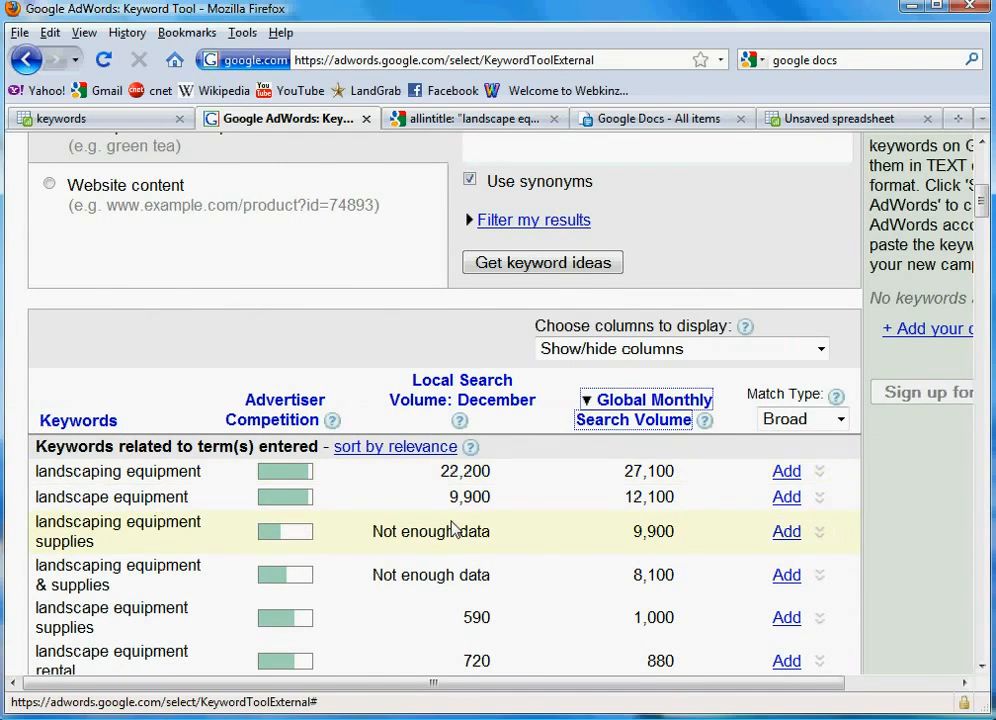
pyautogui.scroll(3, 455, 530)
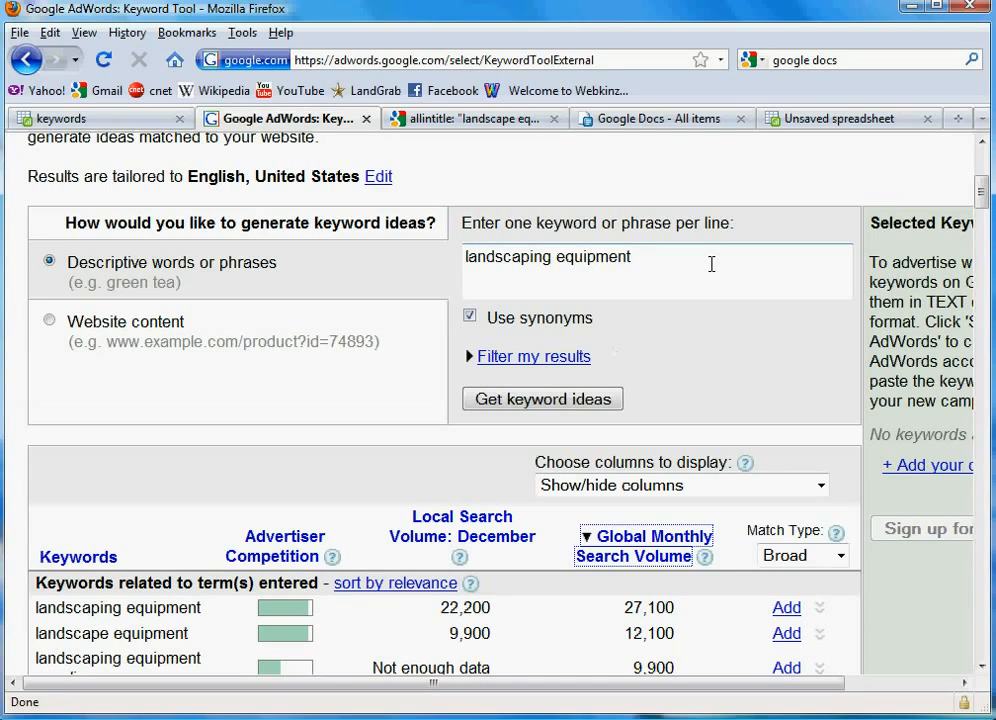
pyautogui.moveTo(636, 260); pyautogui.dragTo(325, 268)
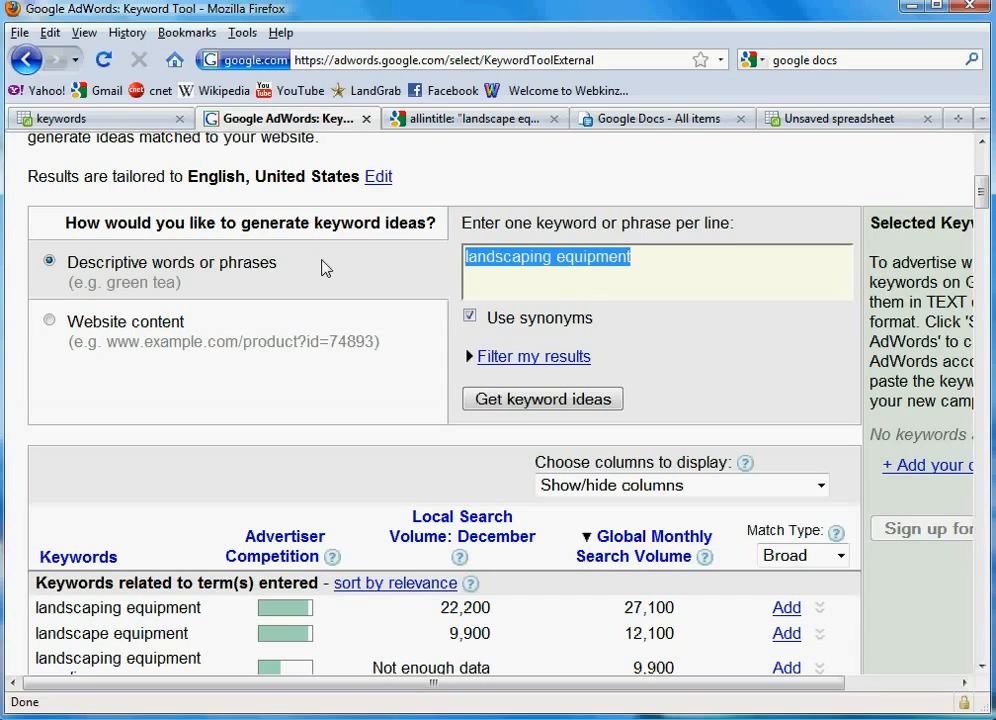
pyautogui.write('gardenin')
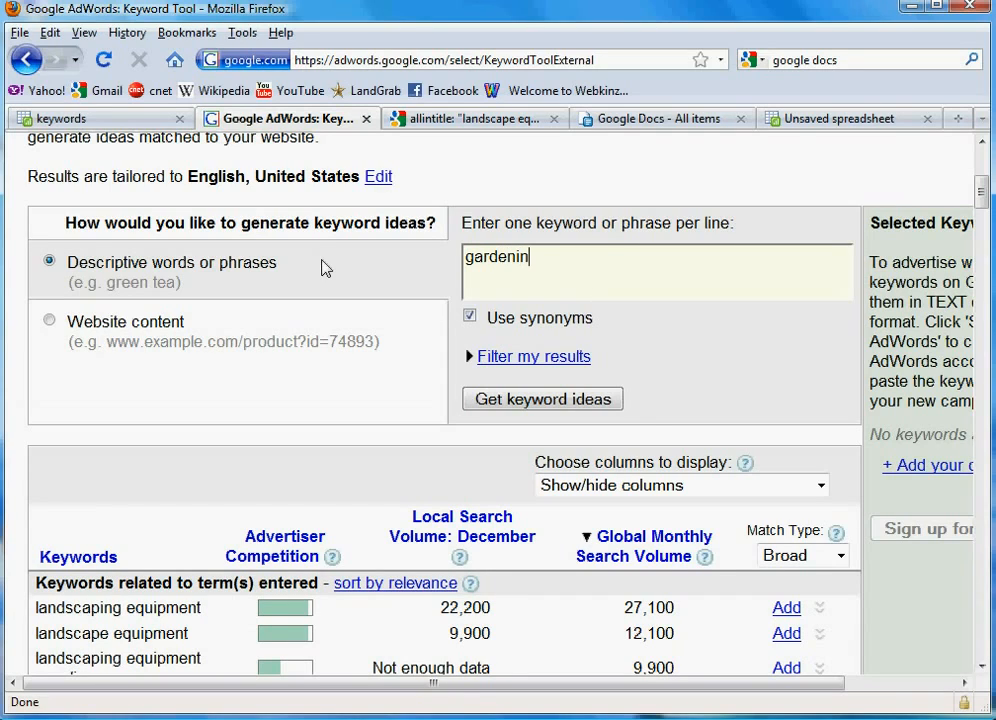
pyautogui.write('g tools')
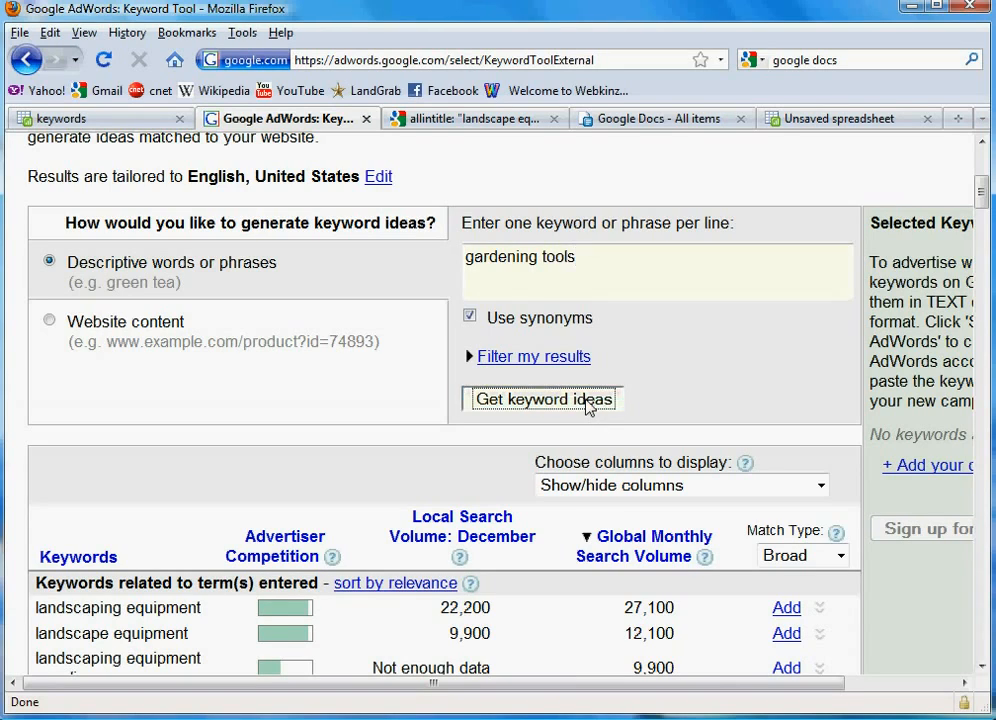
pyautogui.click(547, 398)
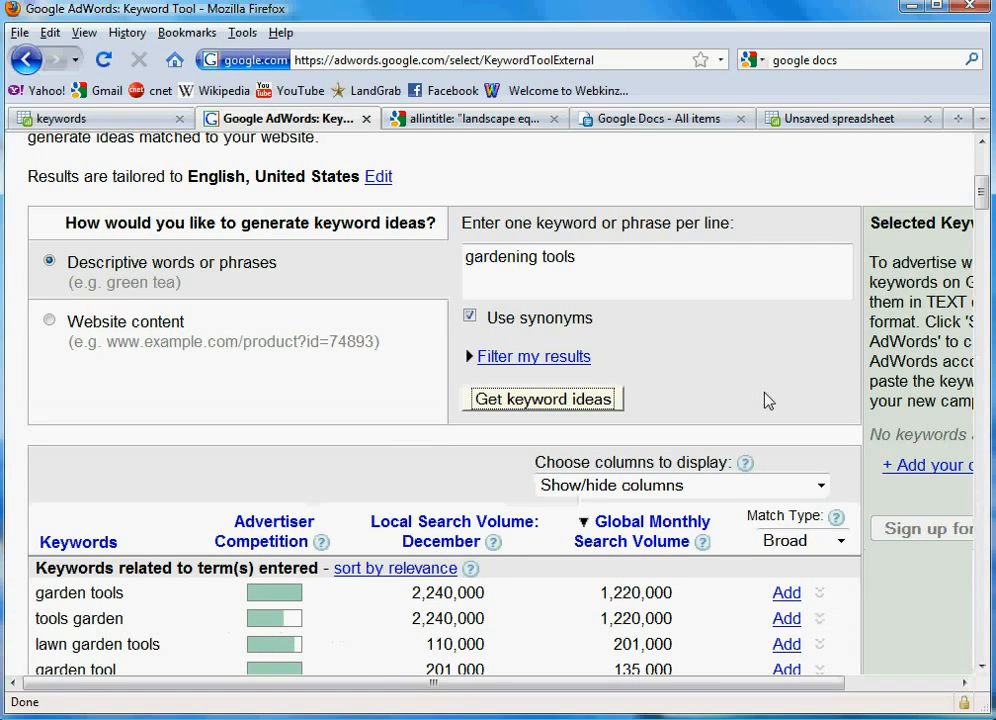
# Pick "lawn and garden tools" from the keyword ideas and run a Google allintitle search for that exact quoted phrase.
pyautogui.scroll(-3, 767, 400)
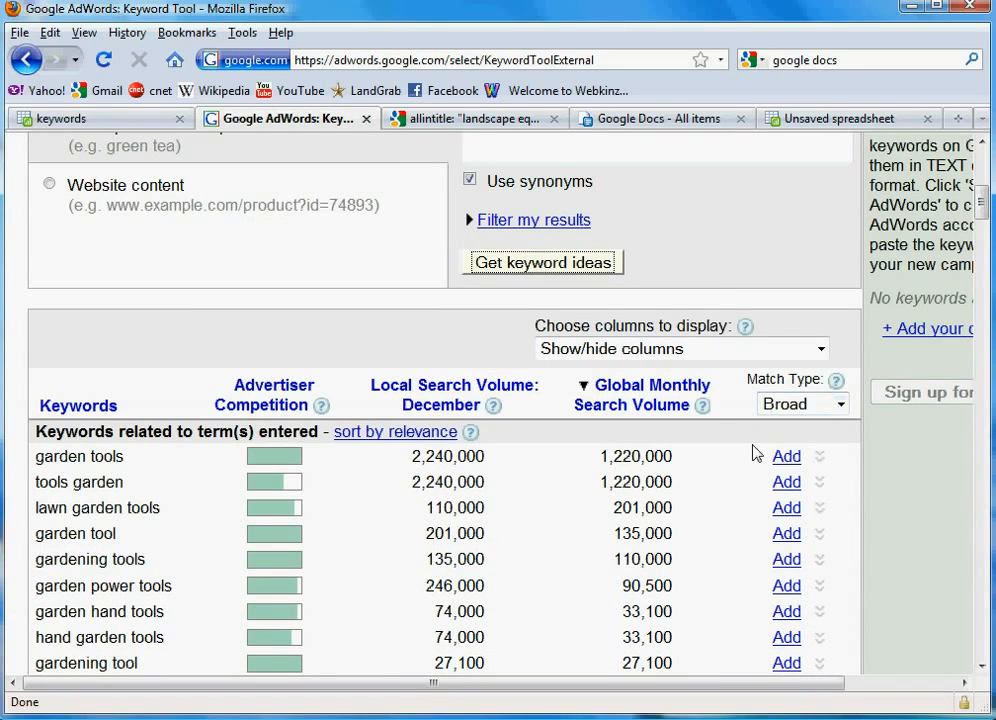
pyautogui.scroll(-3, 755, 453)
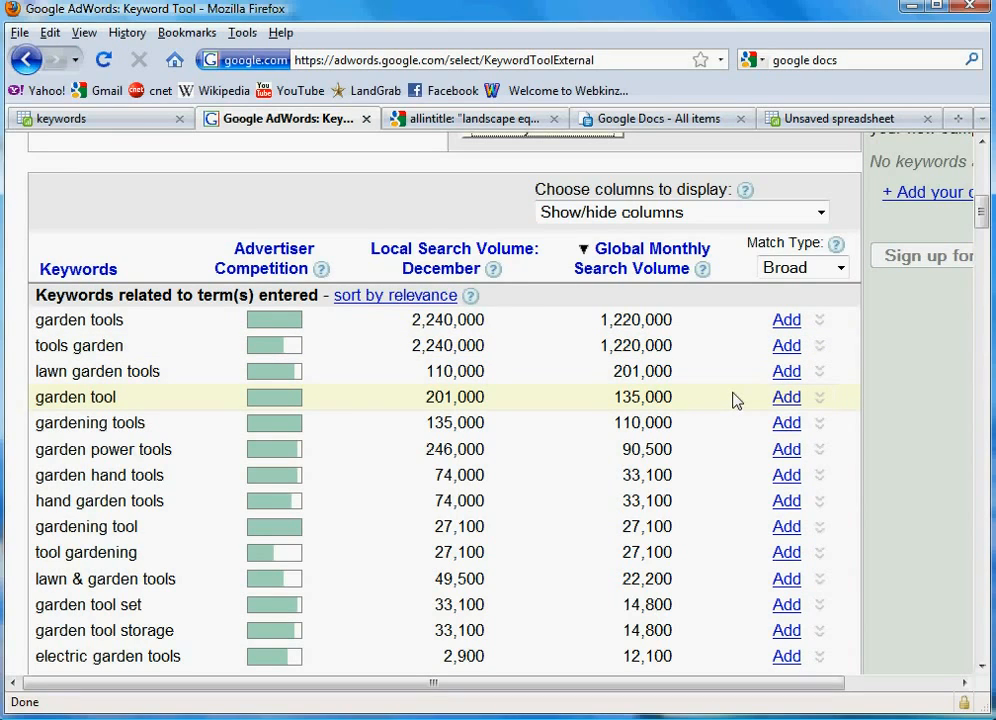
pyautogui.scroll(-3, 645, 400)
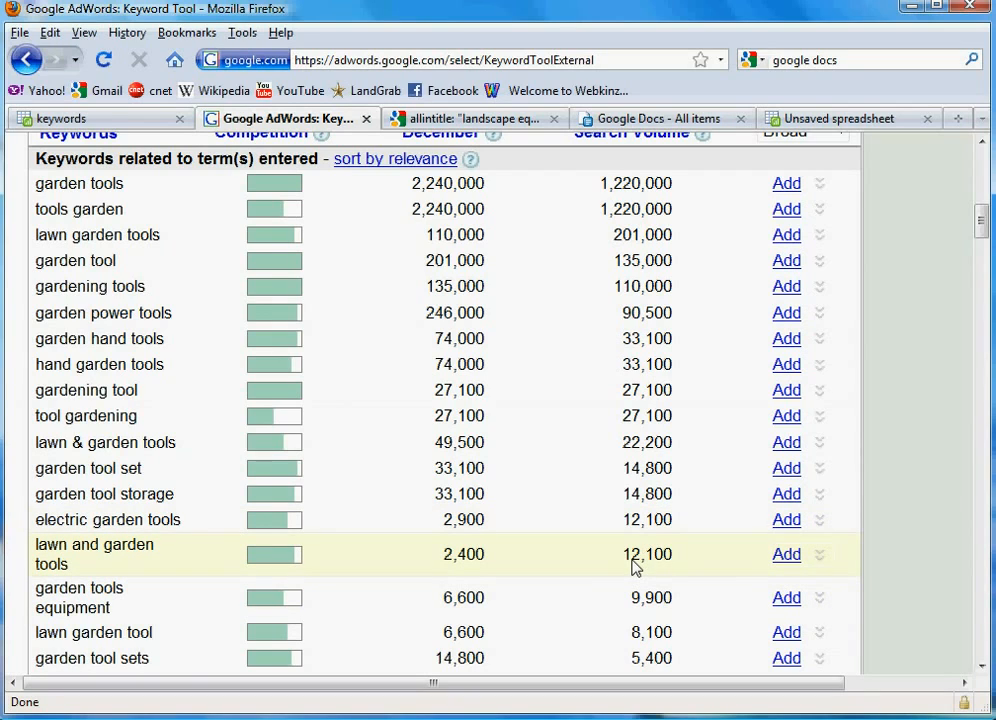
pyautogui.click(465, 124)
pyautogui.moveTo(281, 226); pyautogui.dragTo(556, 229)
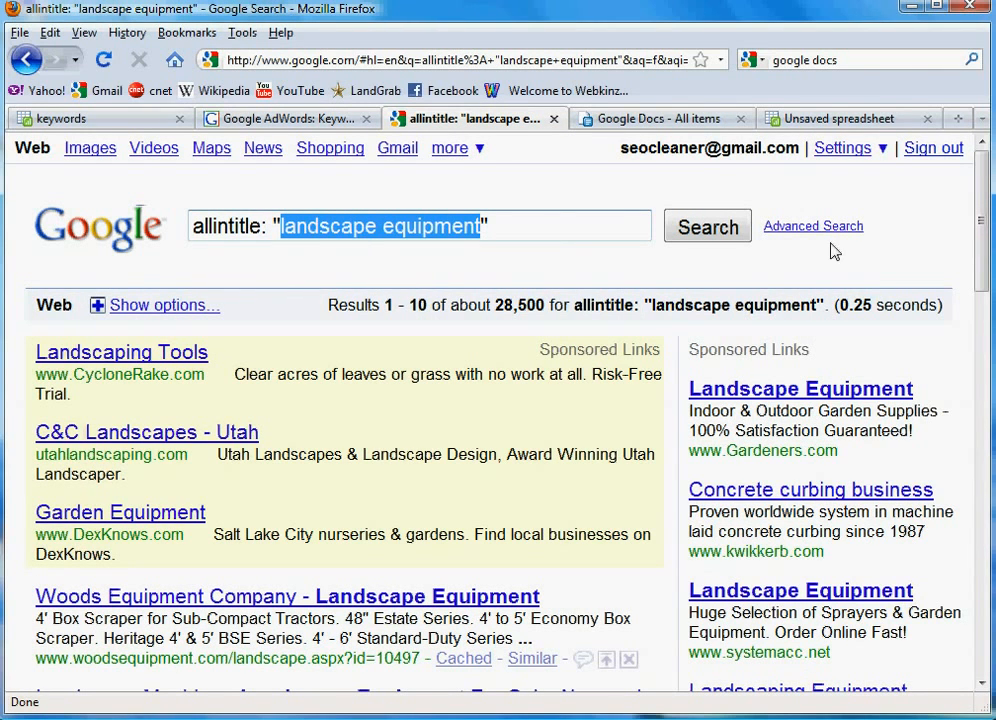
pyautogui.write('lawn')
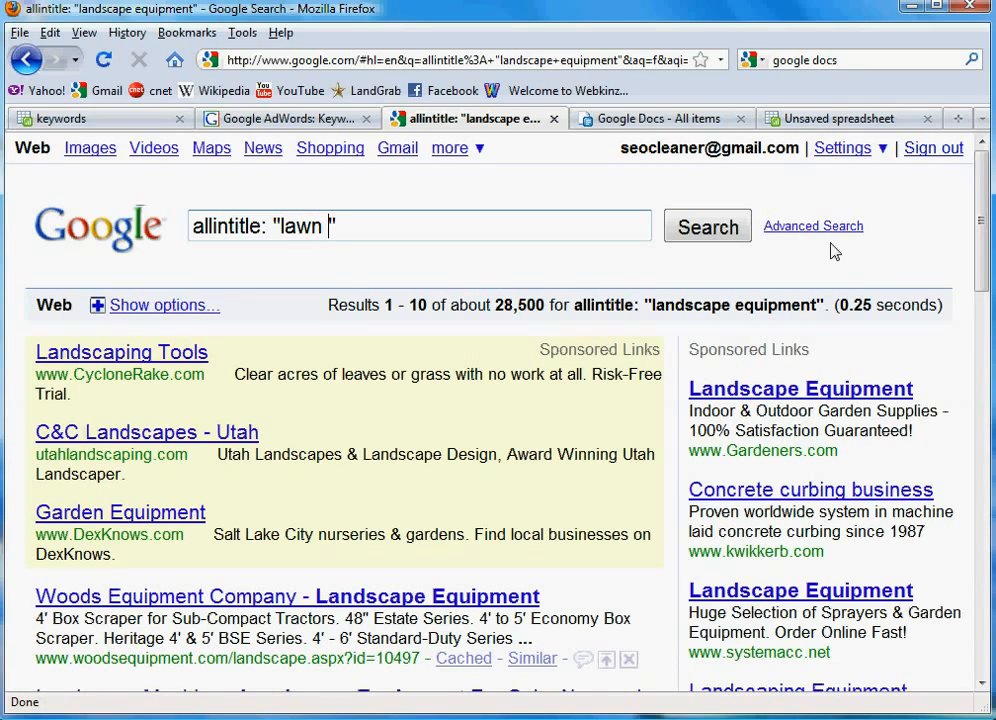
pyautogui.write(' and garden tools')
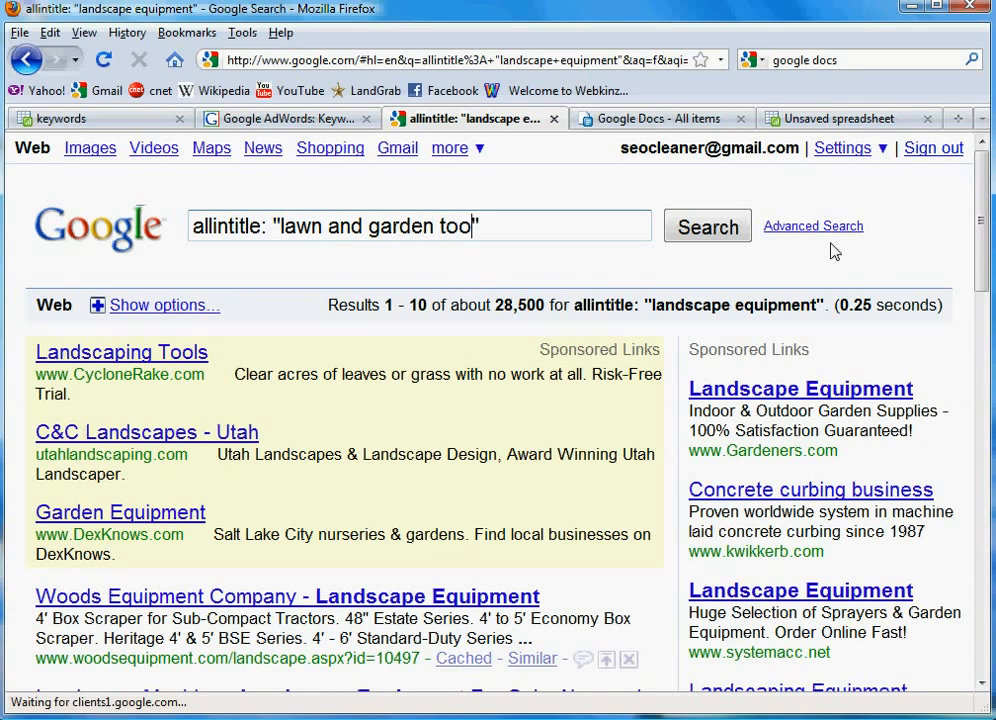
pyautogui.press('Return')
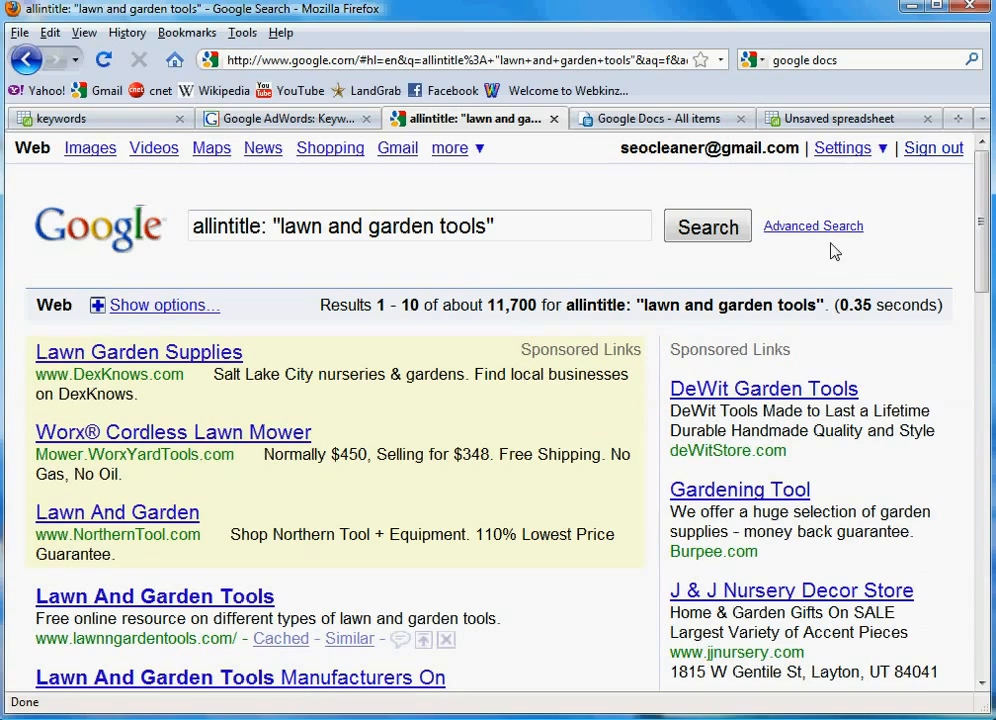
pyautogui.moveTo(489, 304); pyautogui.dragTo(537, 305)
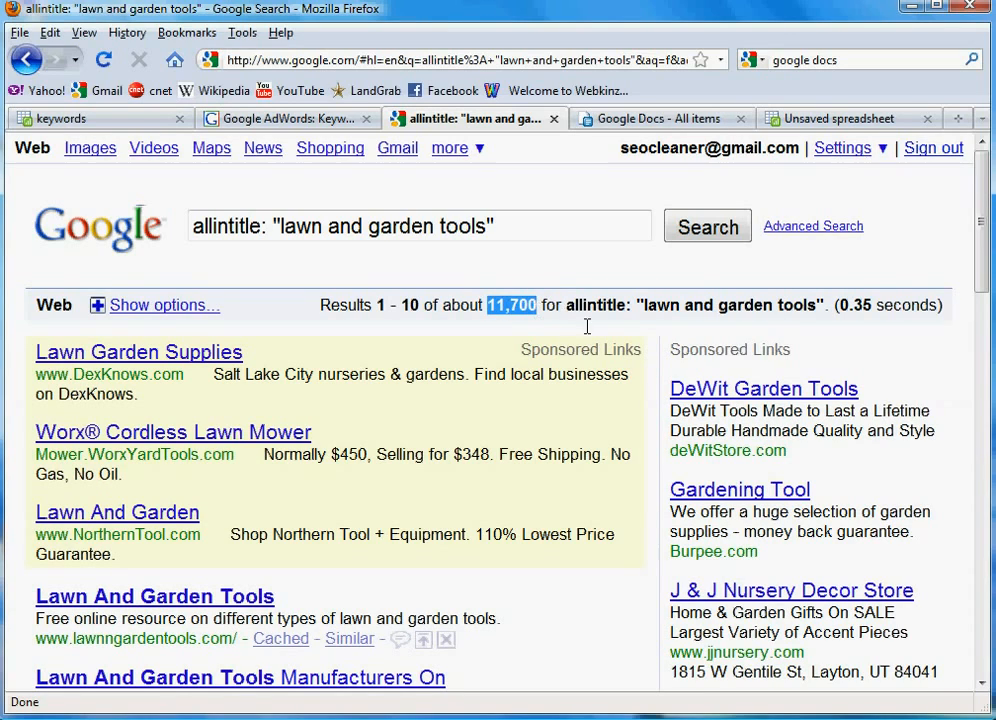
pyautogui.click(555, 328)
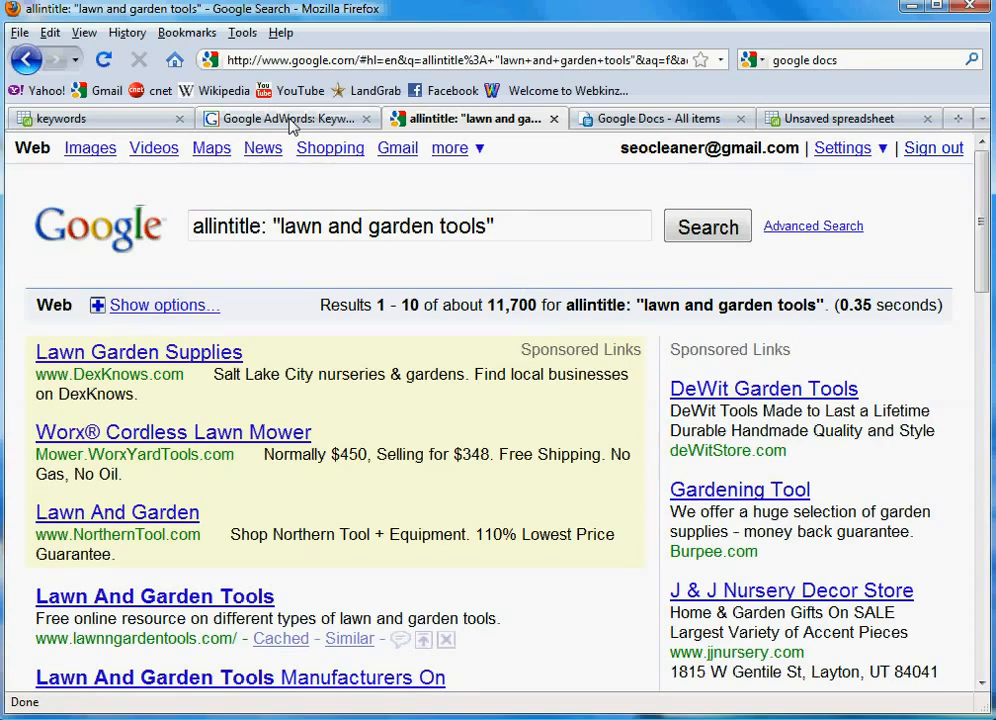
# In the unsaved spreadsheet, enter "lawn and garden tools" in A3 and its global monthly search volume, 12100, in B3.
pyautogui.click(808, 120)
pyautogui.write('lawn and gard')
pyautogui.write('tools')
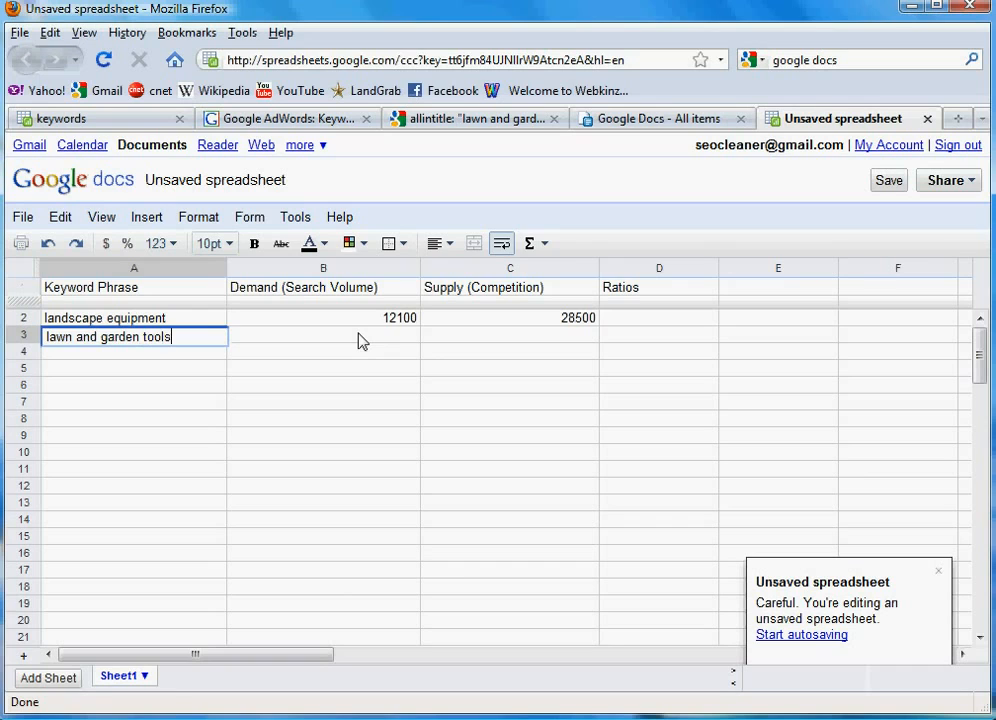
pyautogui.click(362, 341)
pyautogui.click(300, 120)
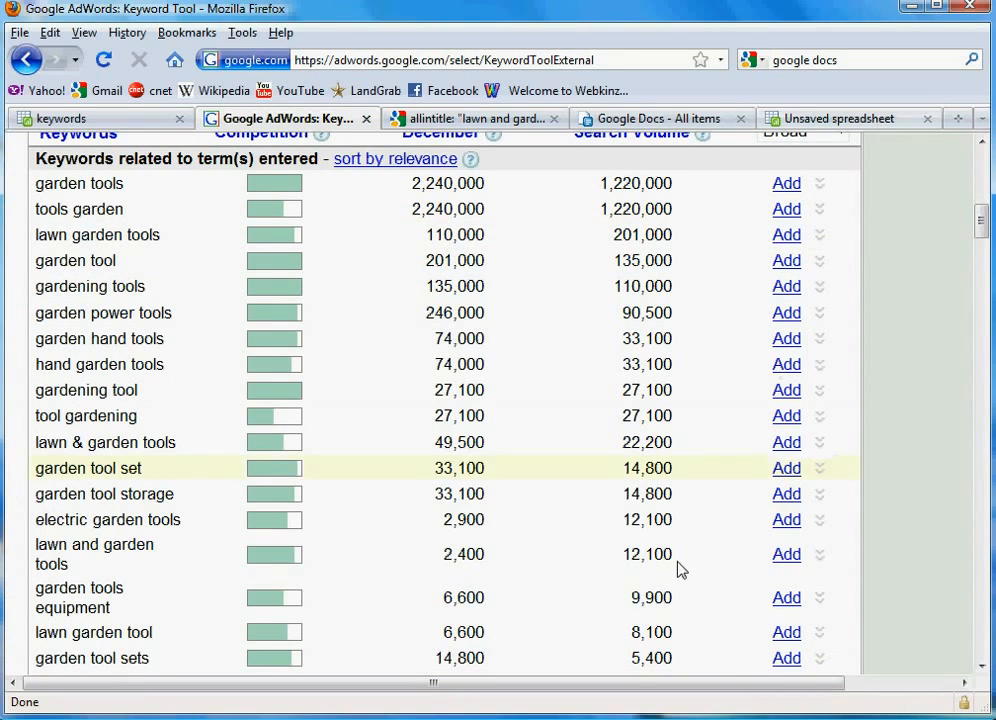
pyautogui.click(840, 118)
pyautogui.write('12100')
pyautogui.press('Tab')
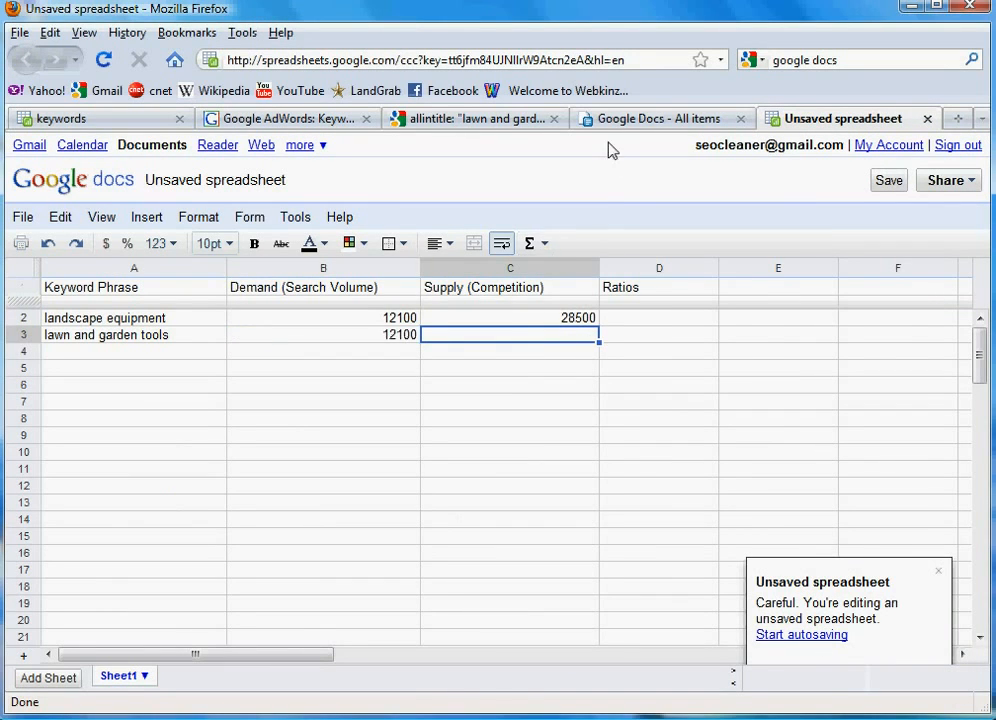
# Check the allintitle result count for "lawn and garden tools" and enter 11700 as its supply in C3.
pyautogui.click(473, 120)
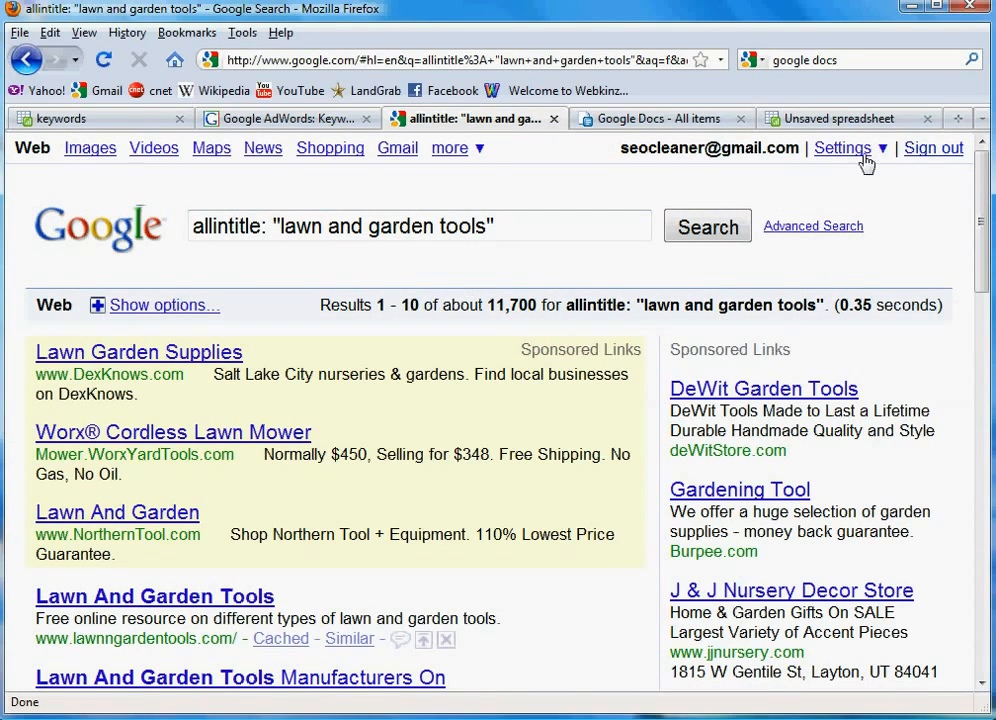
pyautogui.click(855, 120)
pyautogui.write('11700')
pyautogui.press('Return')
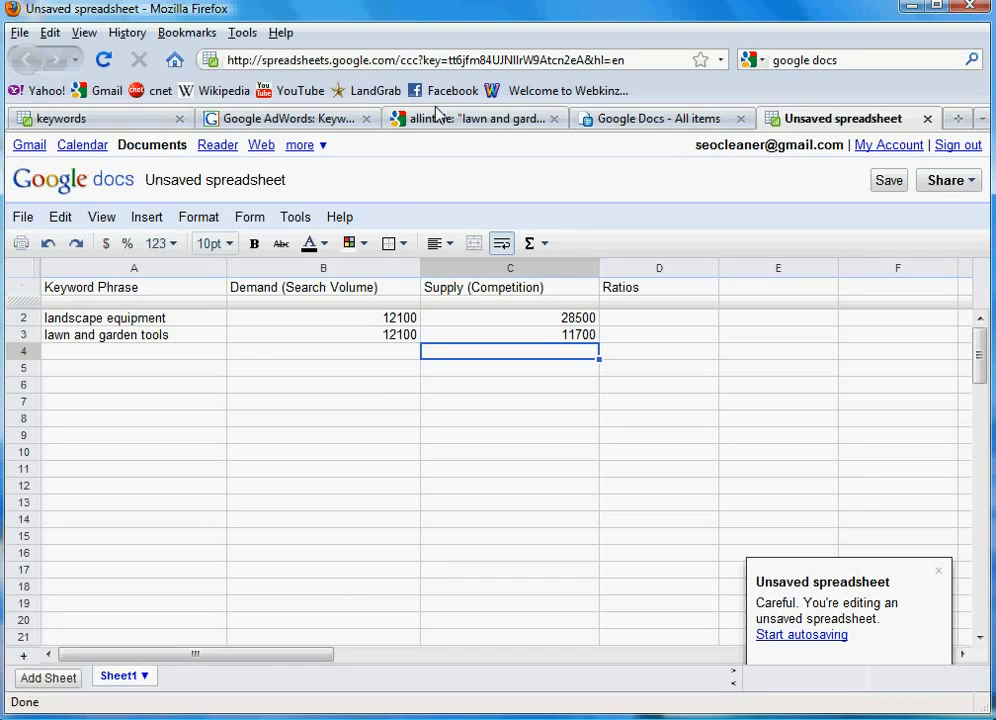
pyautogui.click(278, 118)
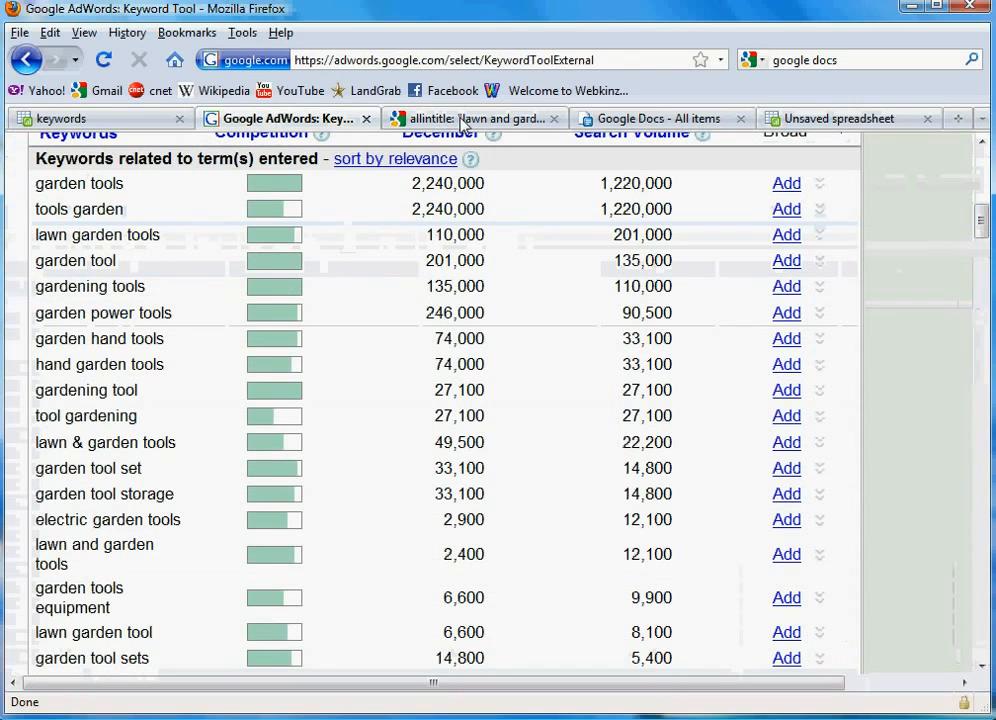
pyautogui.click(462, 120)
pyautogui.click(329, 120)
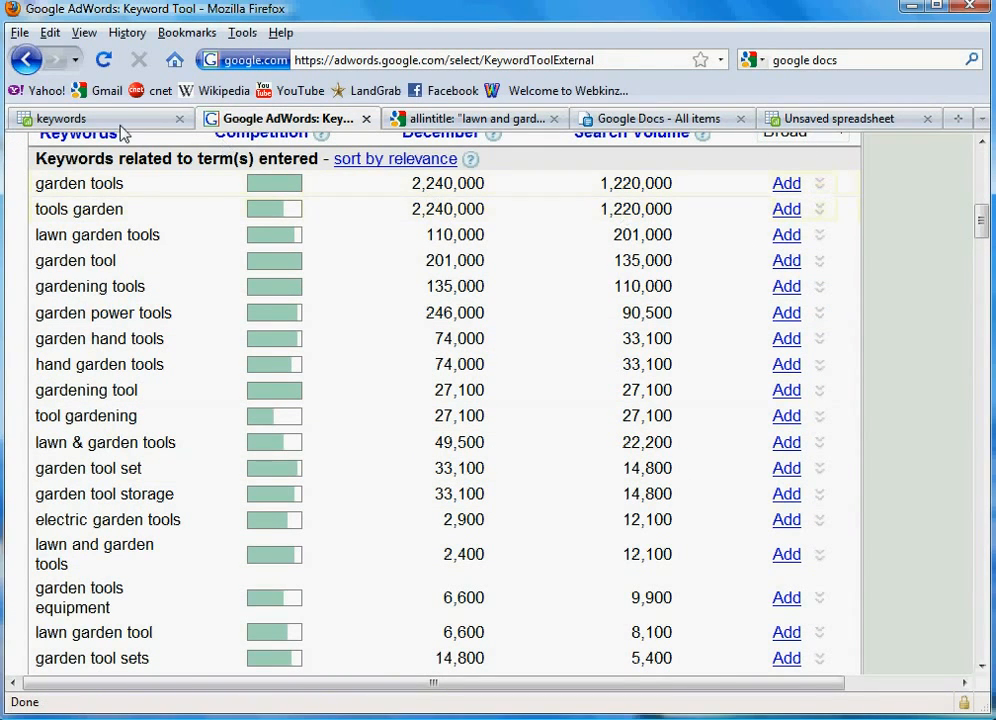
# Switch to the prepared keywords spreadsheet and clear the ratios in D2 to D12.
pyautogui.click(85, 118)
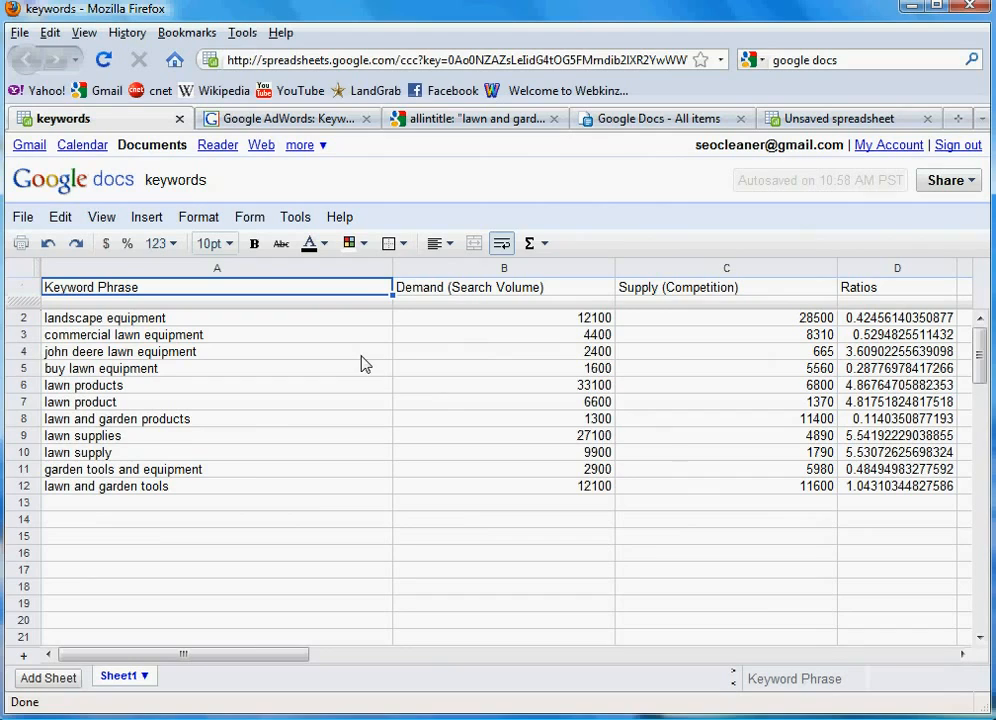
pyautogui.moveTo(878, 320); pyautogui.dragTo(866, 468)
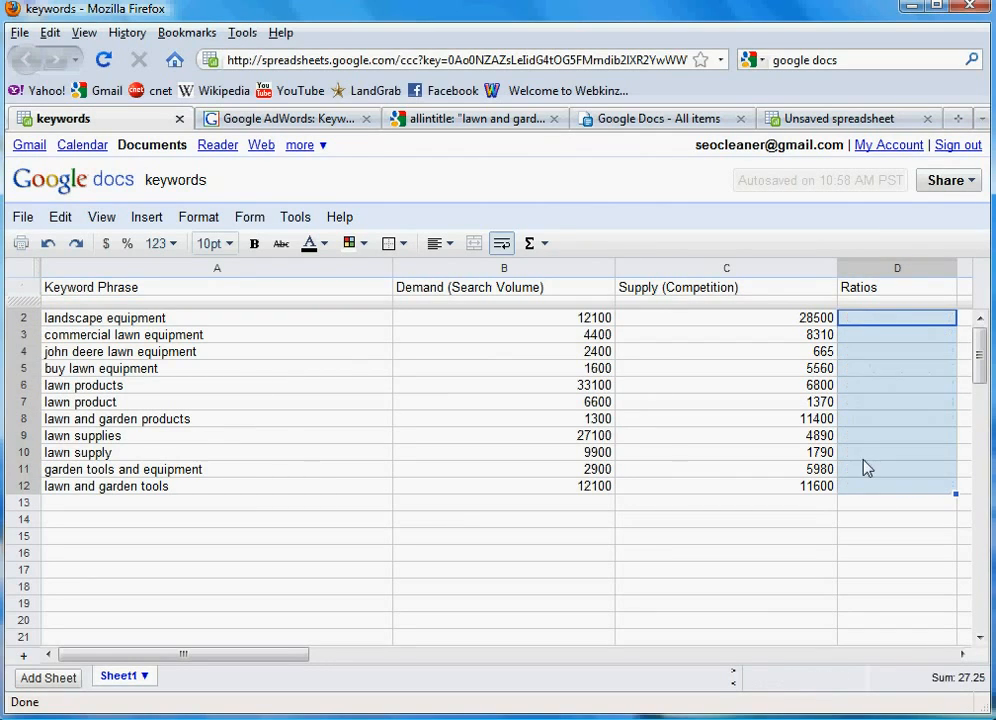
pyautogui.click(396, 542)
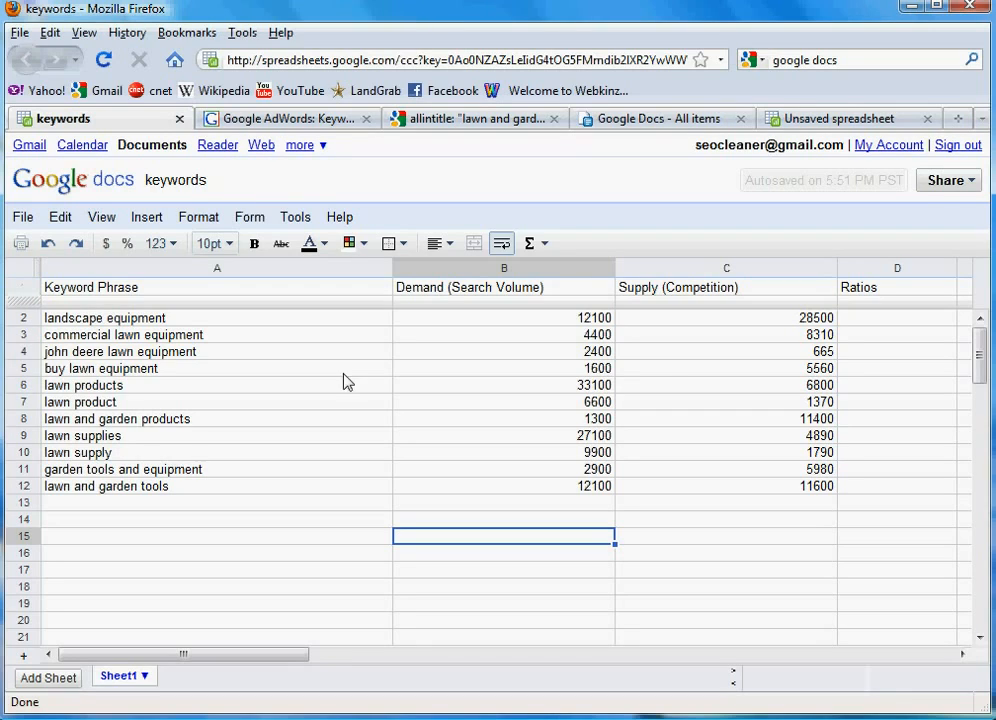
# Enter the demand-to-supply ratio formula =B2/C2 in D2 for "landscape equipment".
pyautogui.click(918, 317)
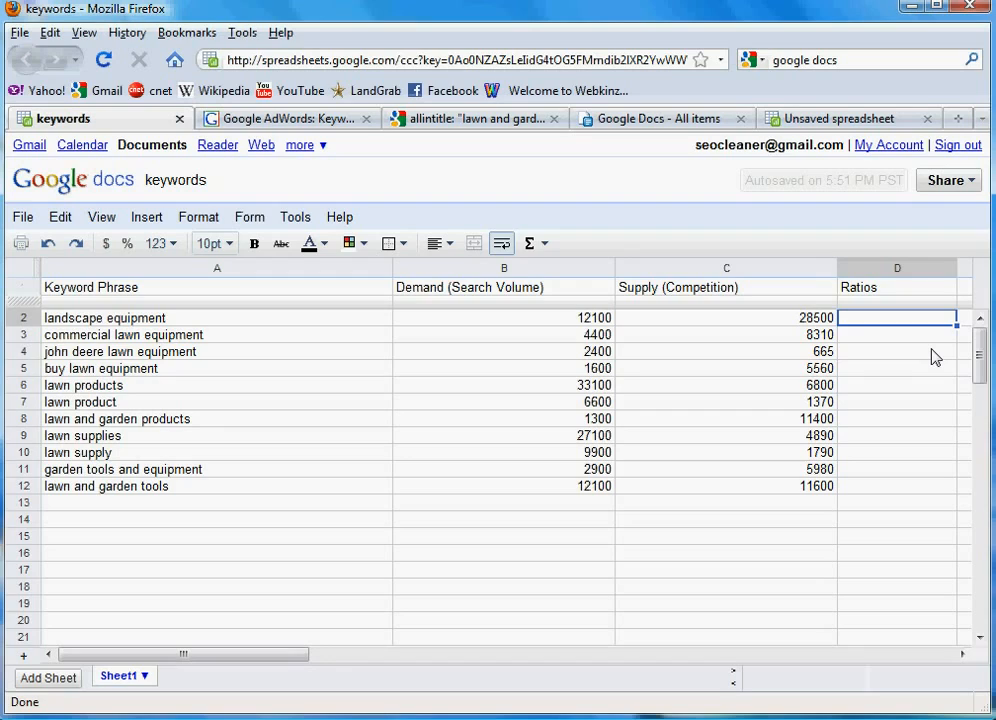
pyautogui.write('=')
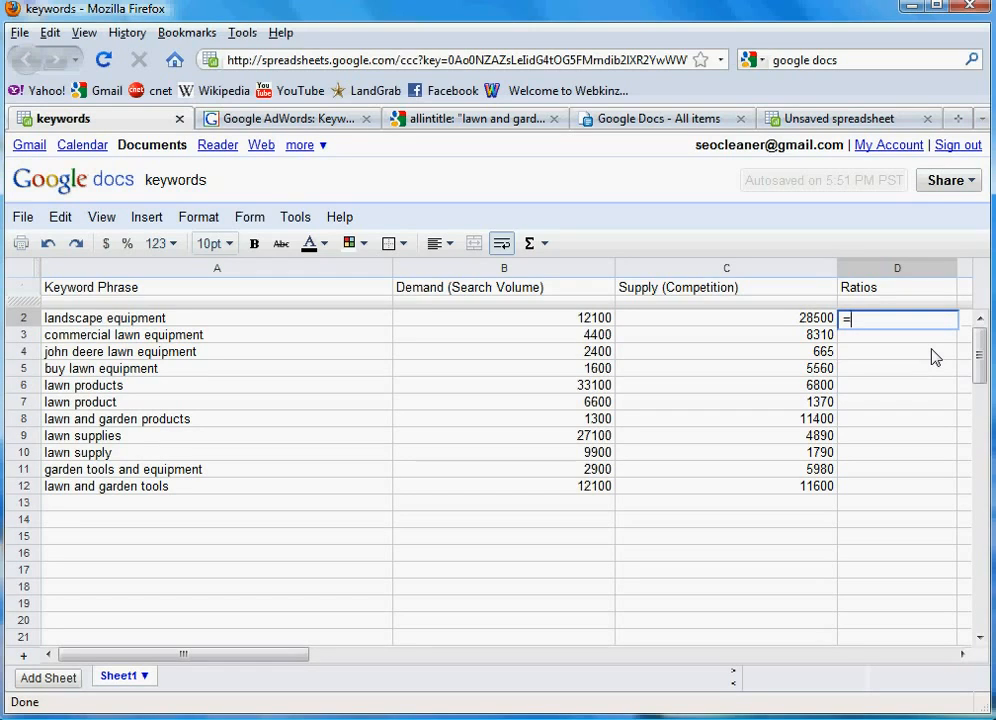
pyautogui.click(545, 320)
pyautogui.write('/')
pyautogui.click(752, 320)
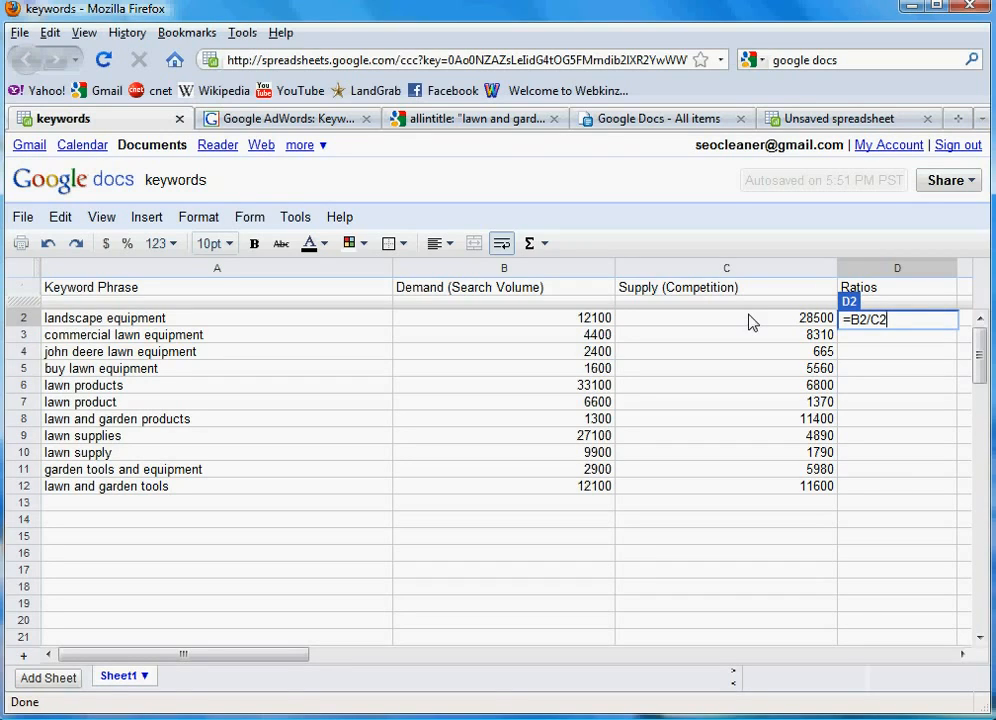
pyautogui.press('Return')
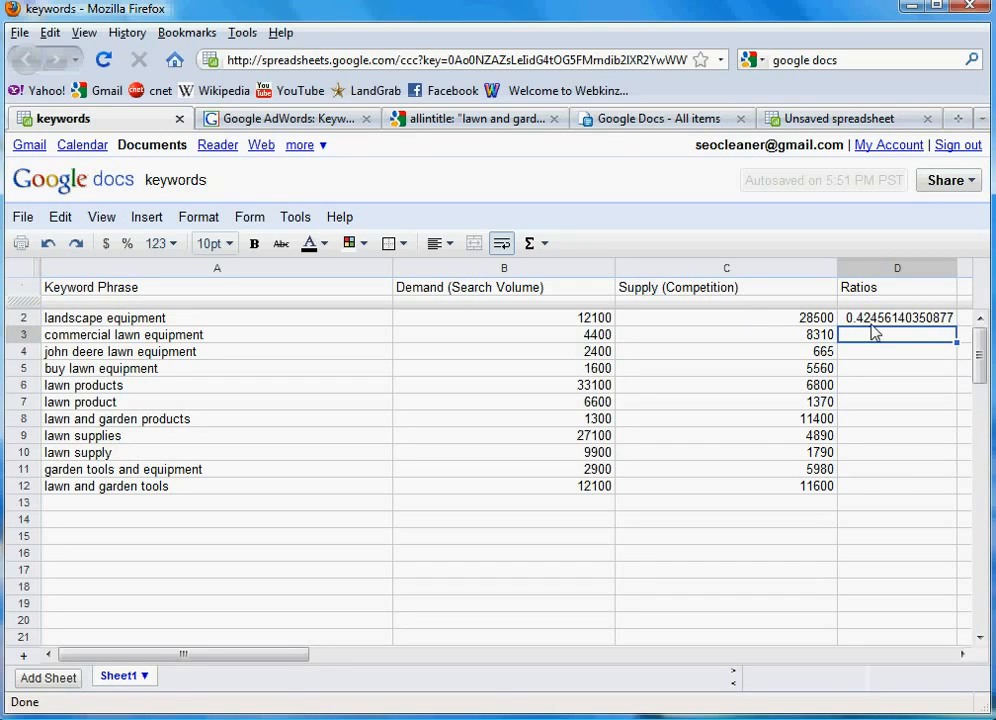
# Fill the ratio formula from D2 down to D12 for all remaining keyword phrases.
pyautogui.click(934, 318)
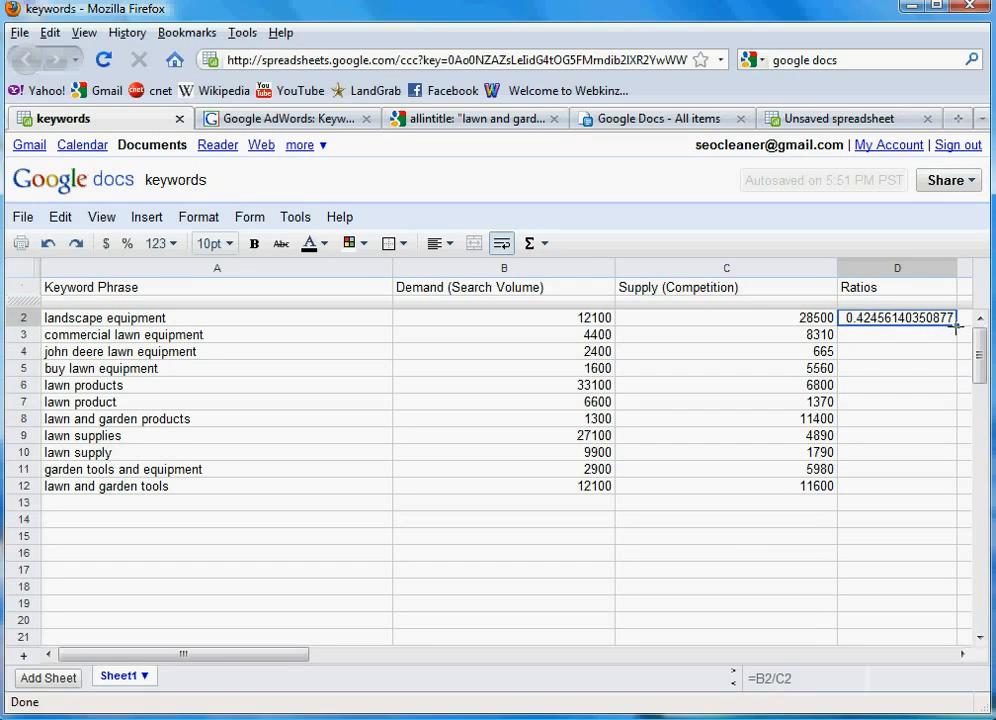
pyautogui.moveTo(955, 328); pyautogui.dragTo(865, 497)
pyautogui.moveTo(216, 653); pyautogui.dragTo(124, 660)
pyautogui.click(560, 569)
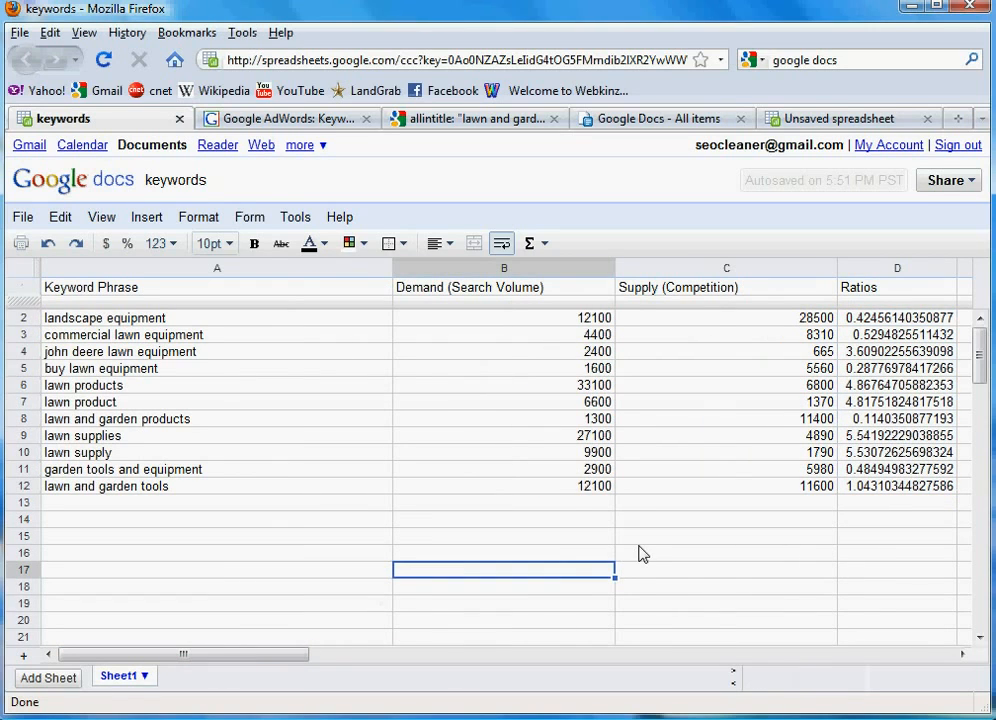